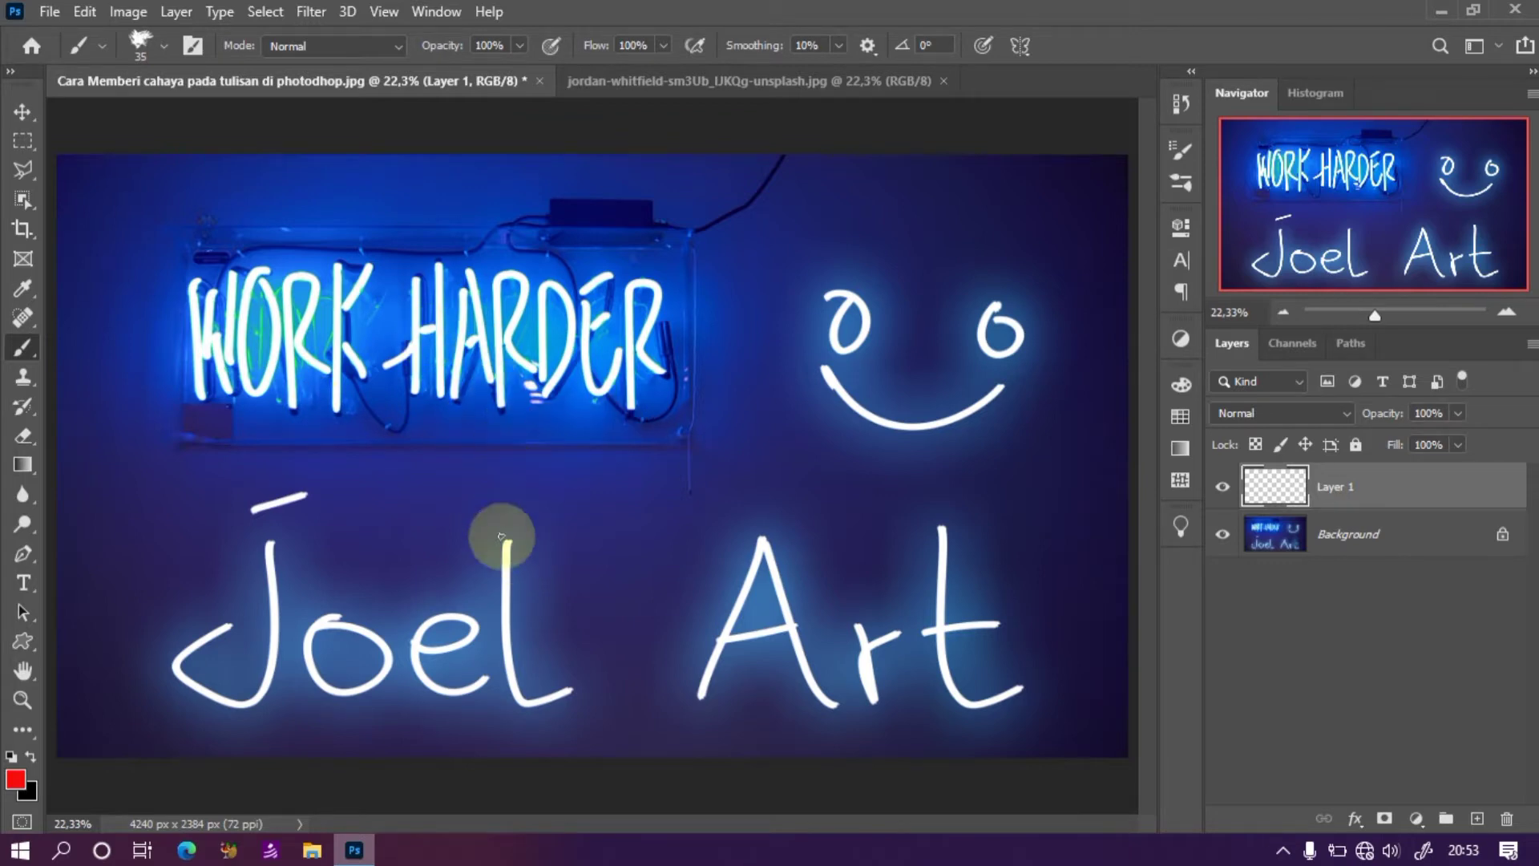
Circle the letter l and the word WORK in red, then switch to the jordan-whitfield photo.
{"action": "left_click_drag", "start_coordinate": [496, 504], "coordinate": [489, 576]}
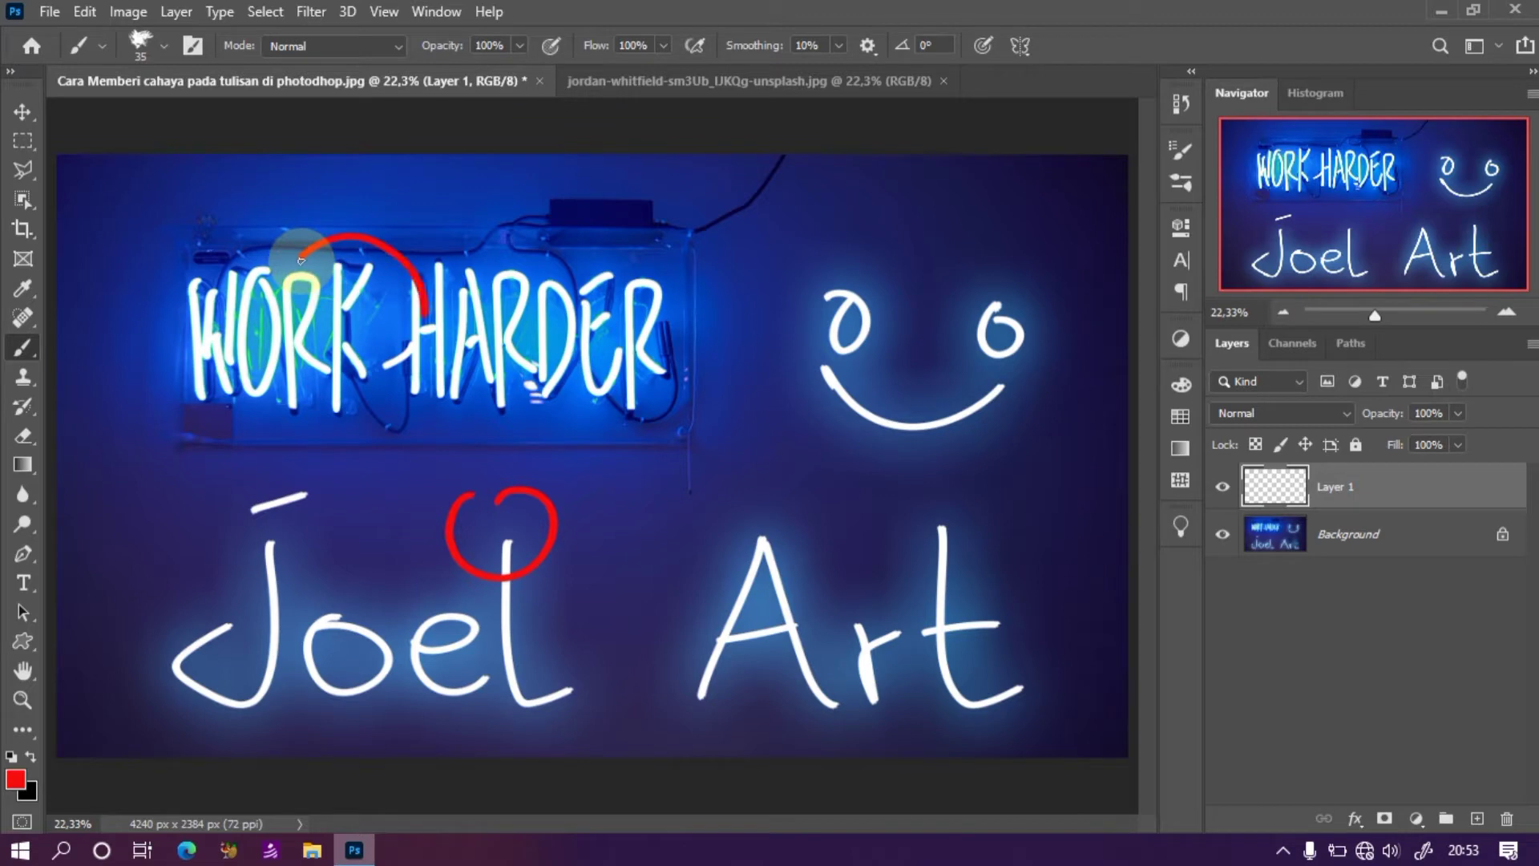
{"action": "left_click_drag", "start_coordinate": [301, 259], "coordinate": [337, 411]}
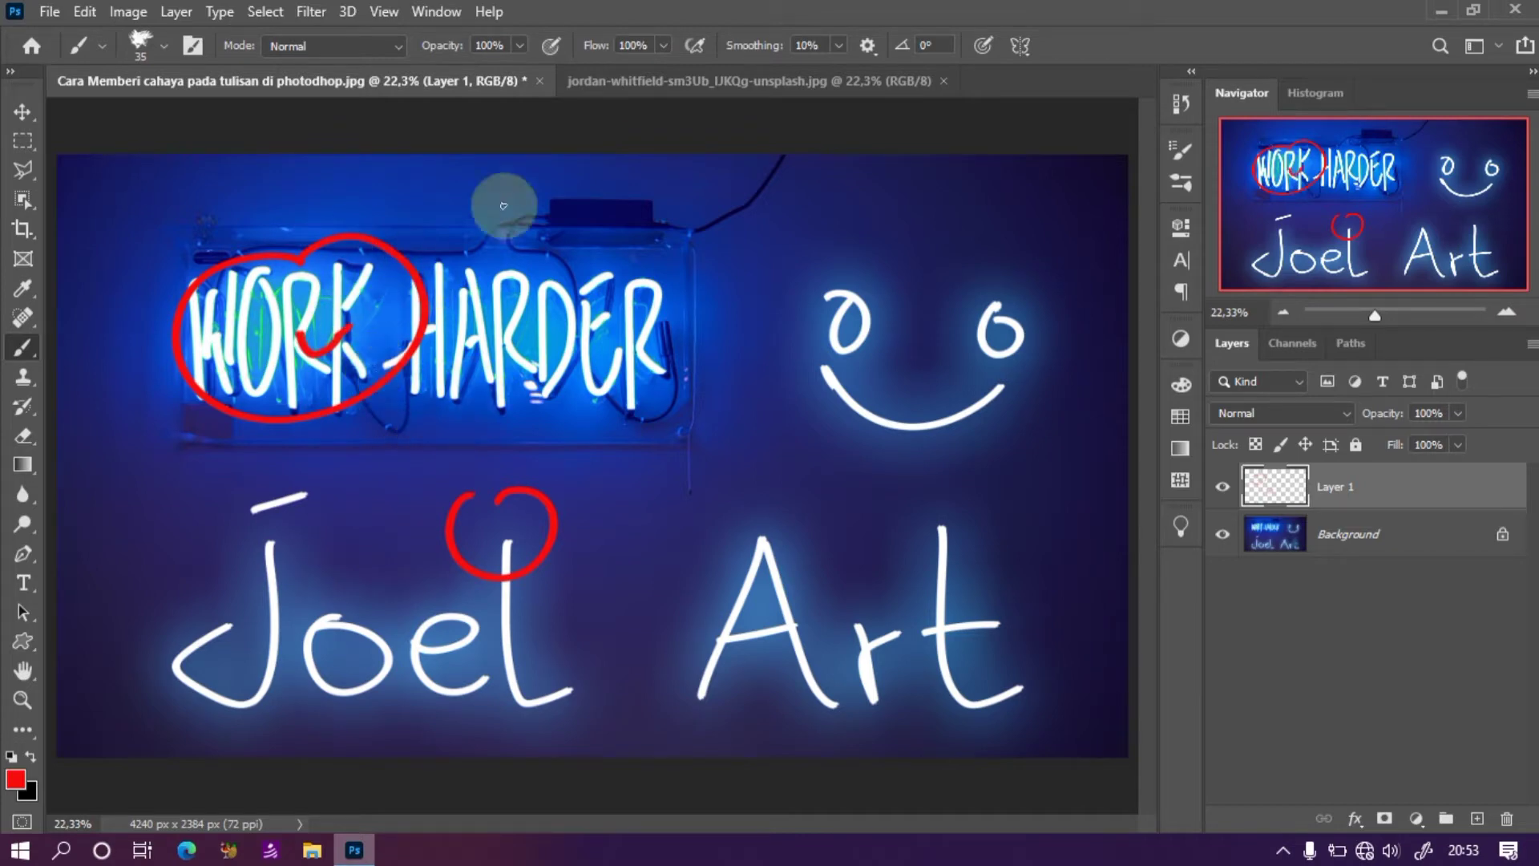
{"action": "left_click", "coordinate": [676, 89]}
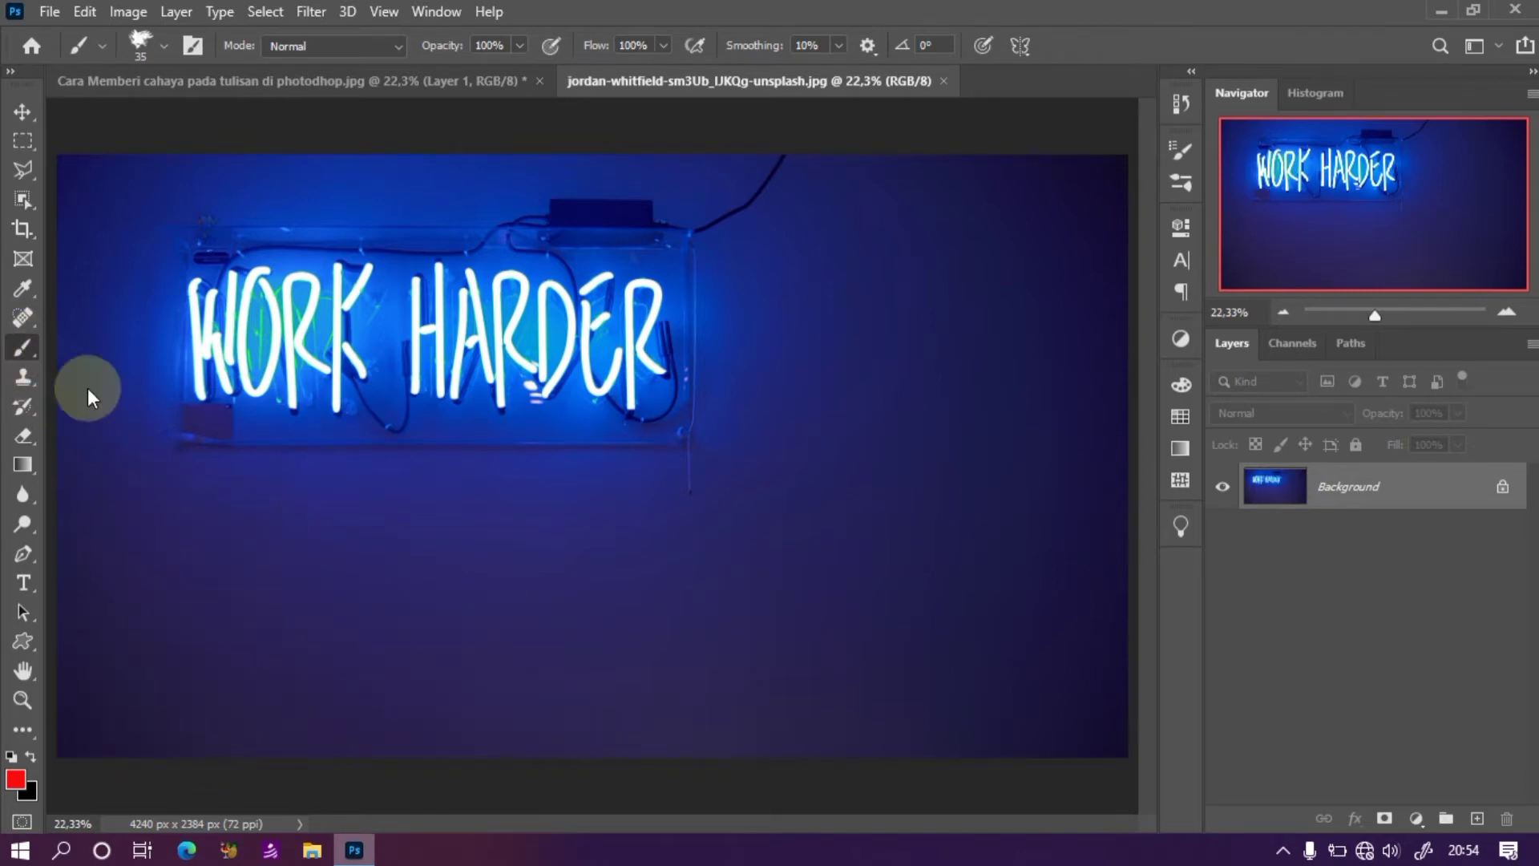
Add an empty Layer 1 above the photo and choose the Pencil KTW 1 brush at 35 px.
{"action": "left_click", "coordinate": [1477, 818]}
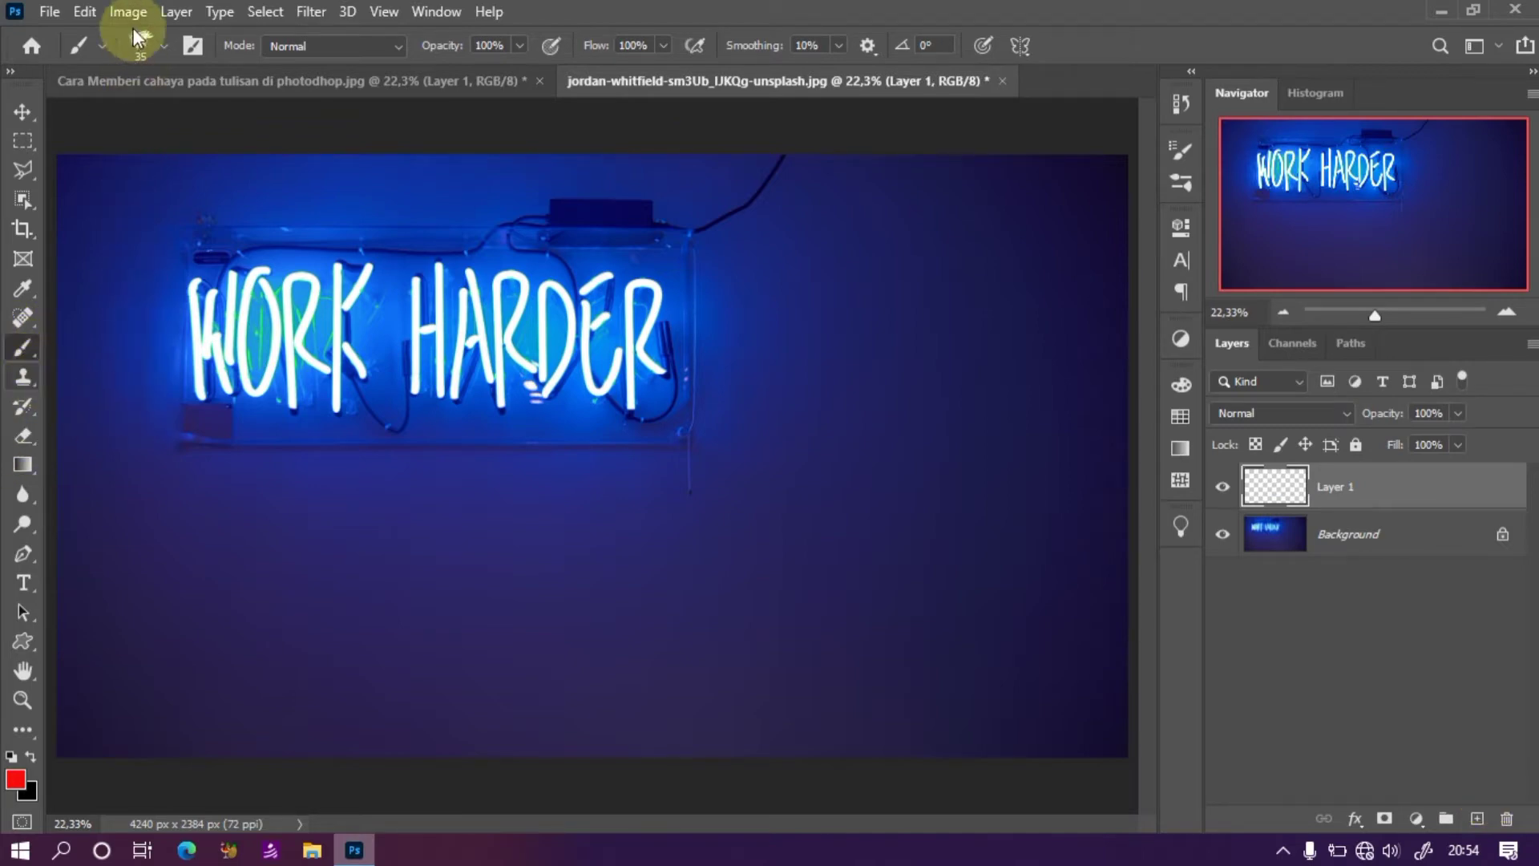
{"action": "left_click", "coordinate": [165, 48]}
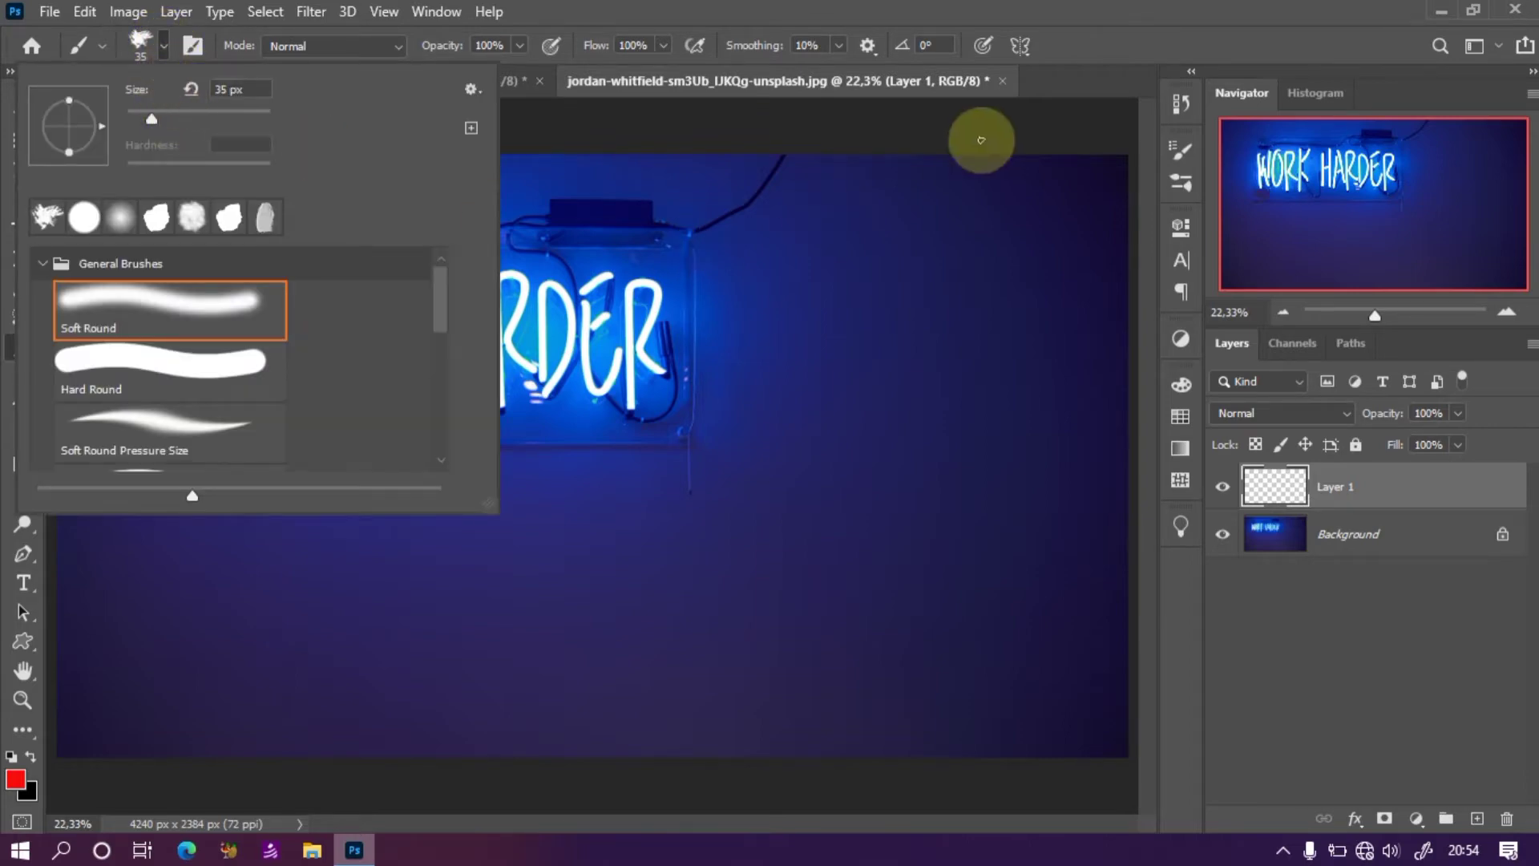
{"action": "key", "text": "Escape"}
{"action": "left_click", "coordinate": [1182, 178]}
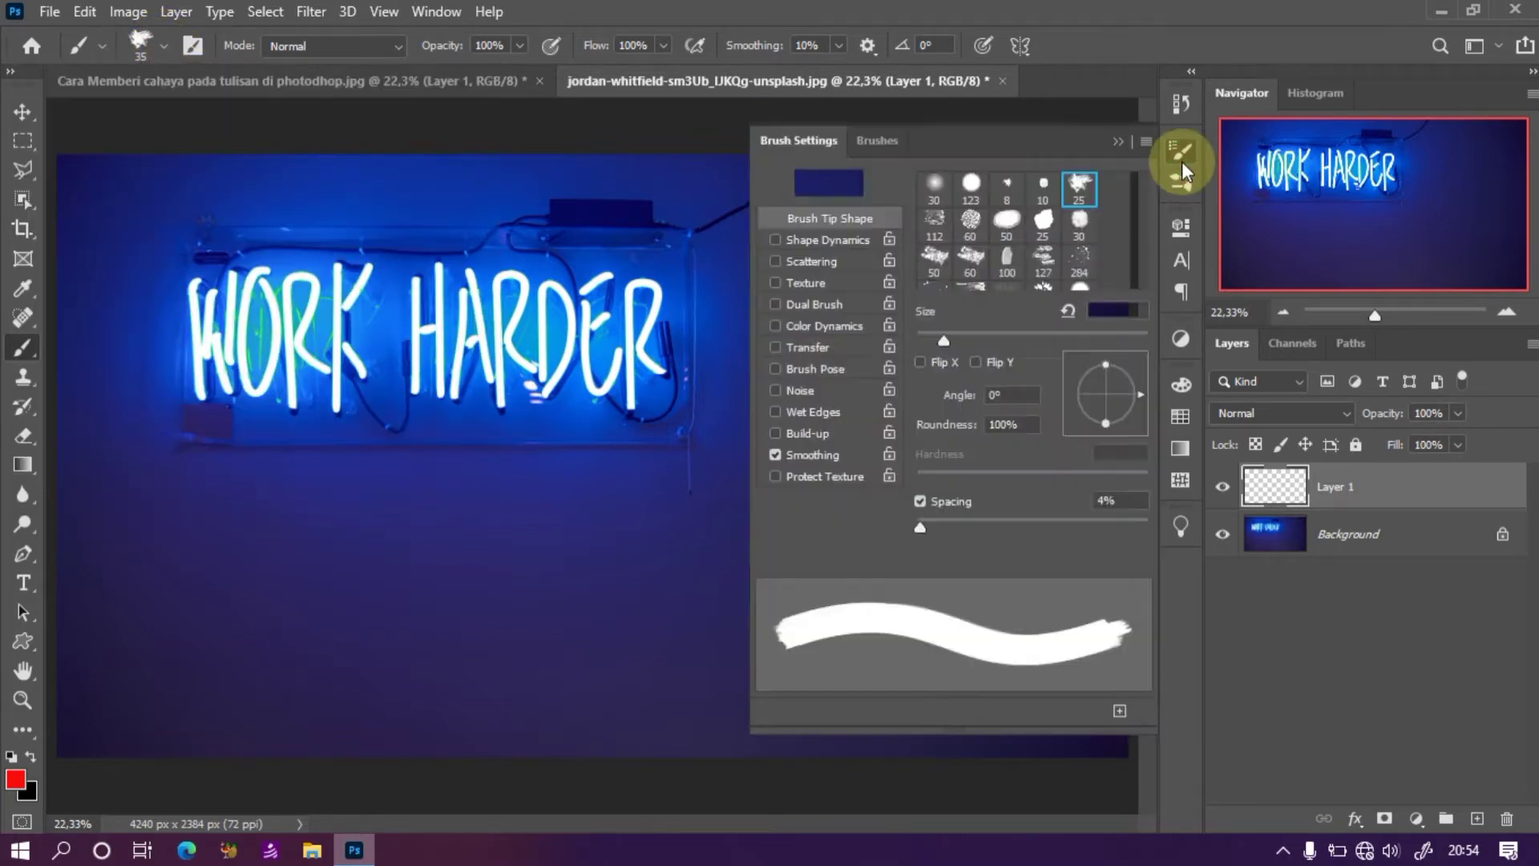
{"action": "left_click", "coordinate": [1120, 141]}
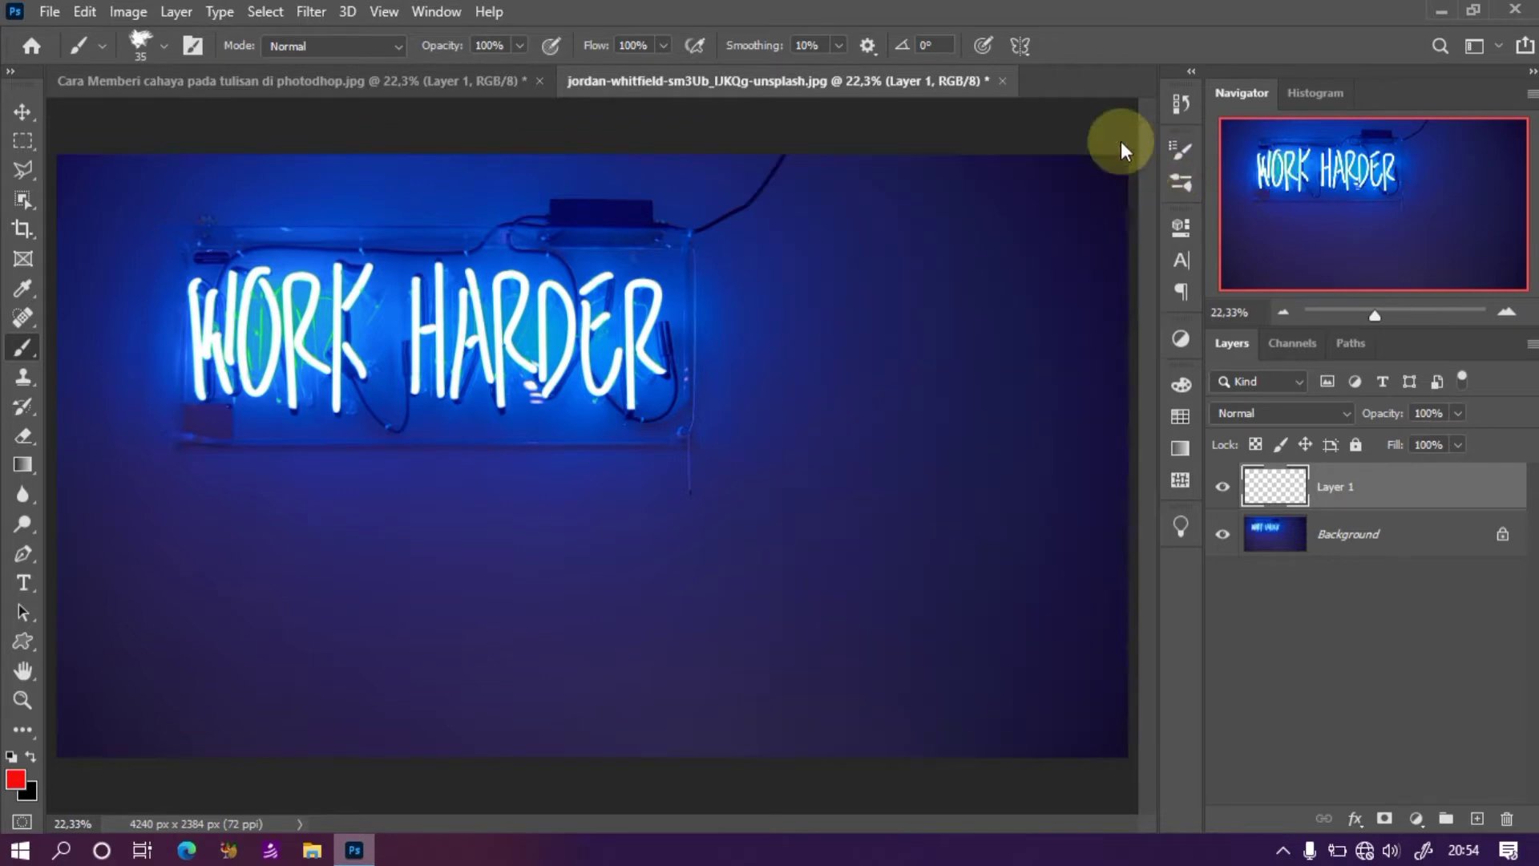
{"action": "left_click", "coordinate": [195, 47]}
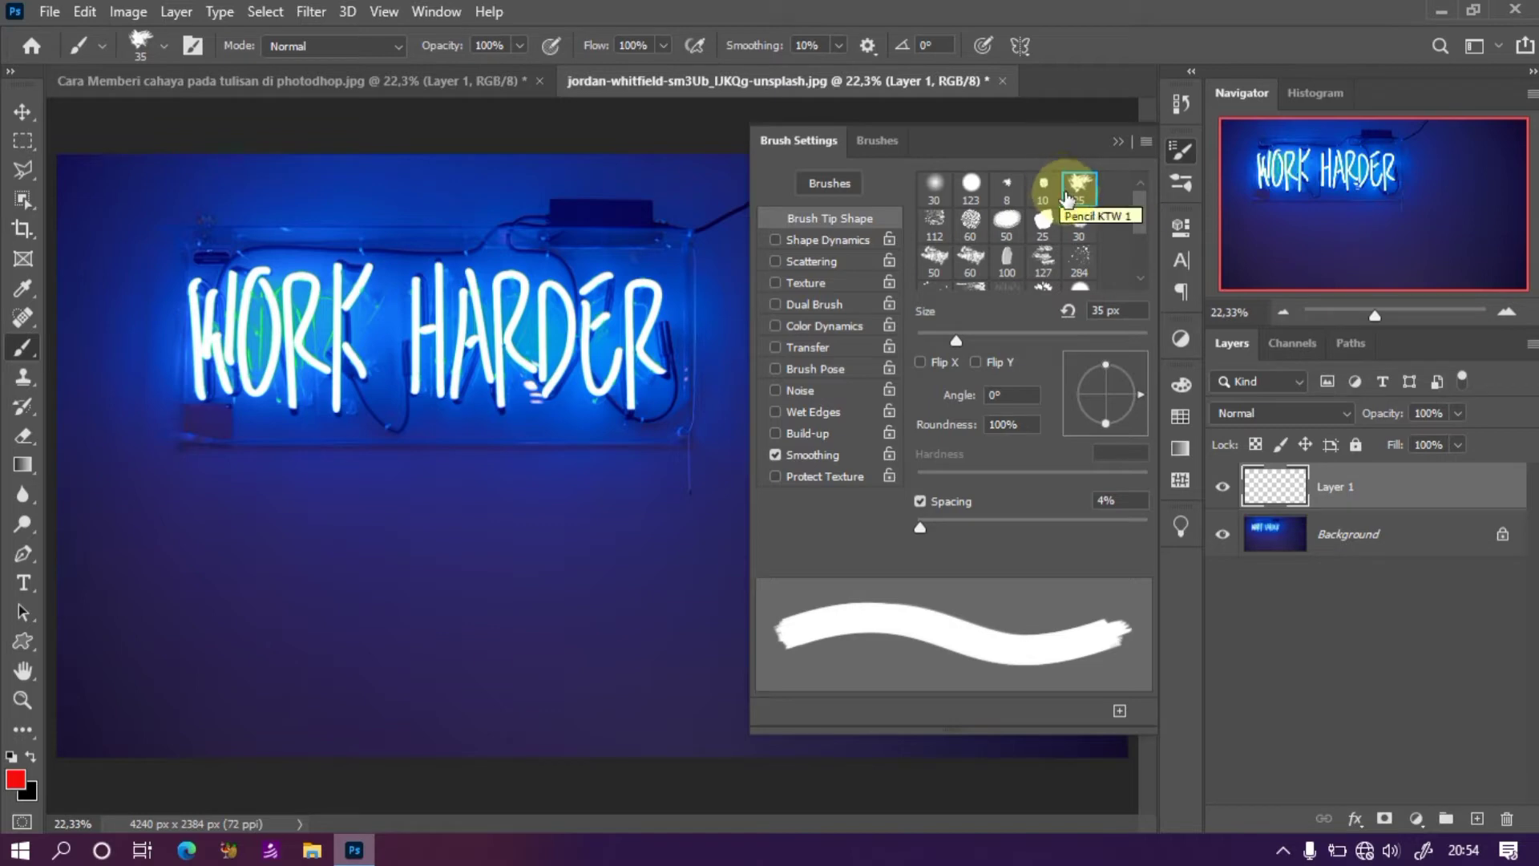
{"action": "left_click", "coordinate": [1116, 142]}
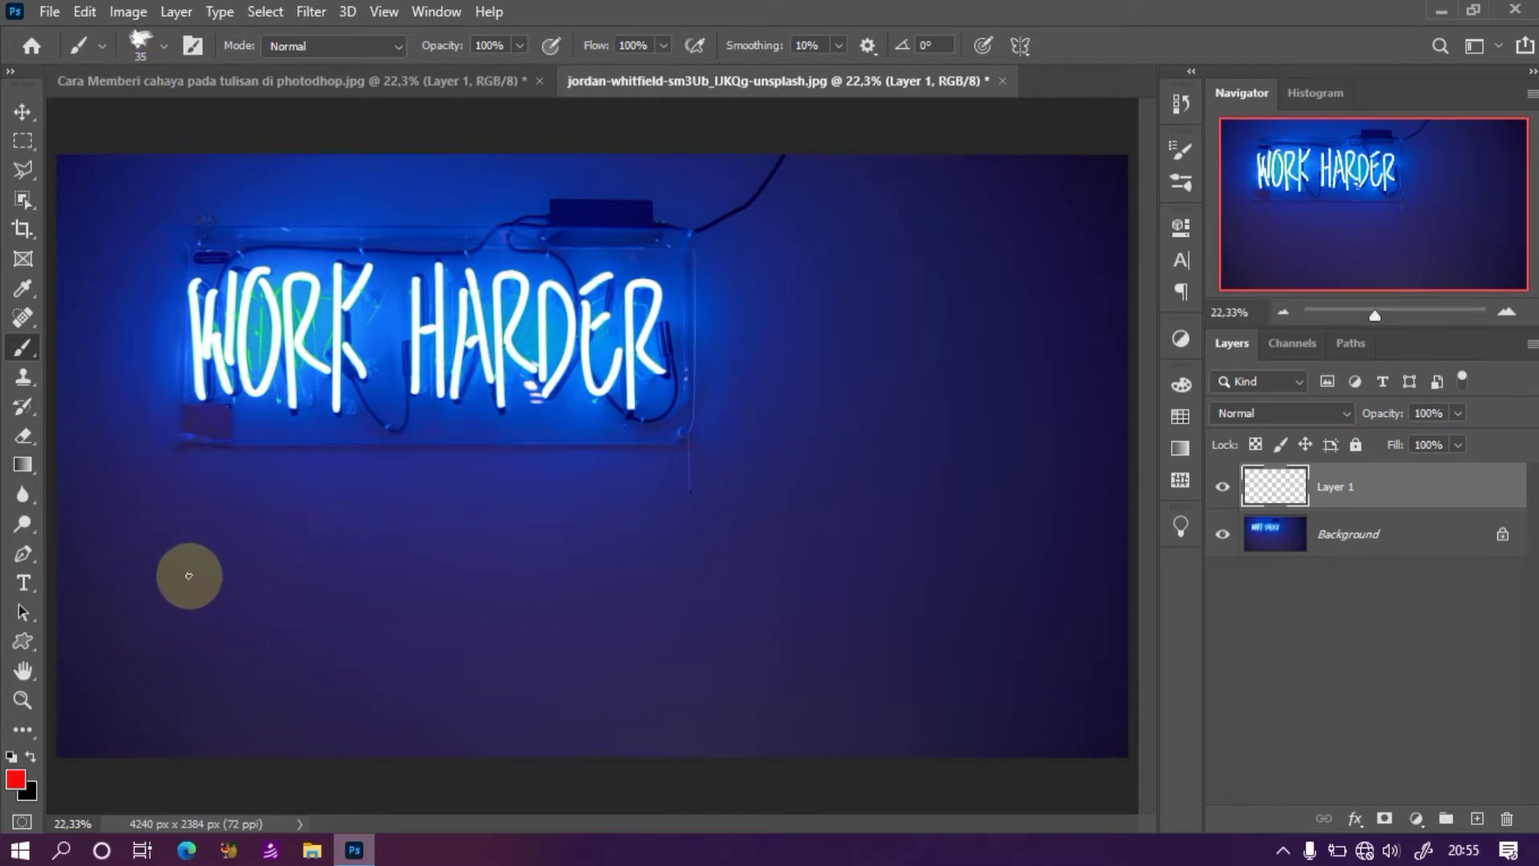
Set white as the foreground colour and paint freehand strokes in the lower-left of the canvas.
{"action": "left_click", "coordinate": [10, 756]}
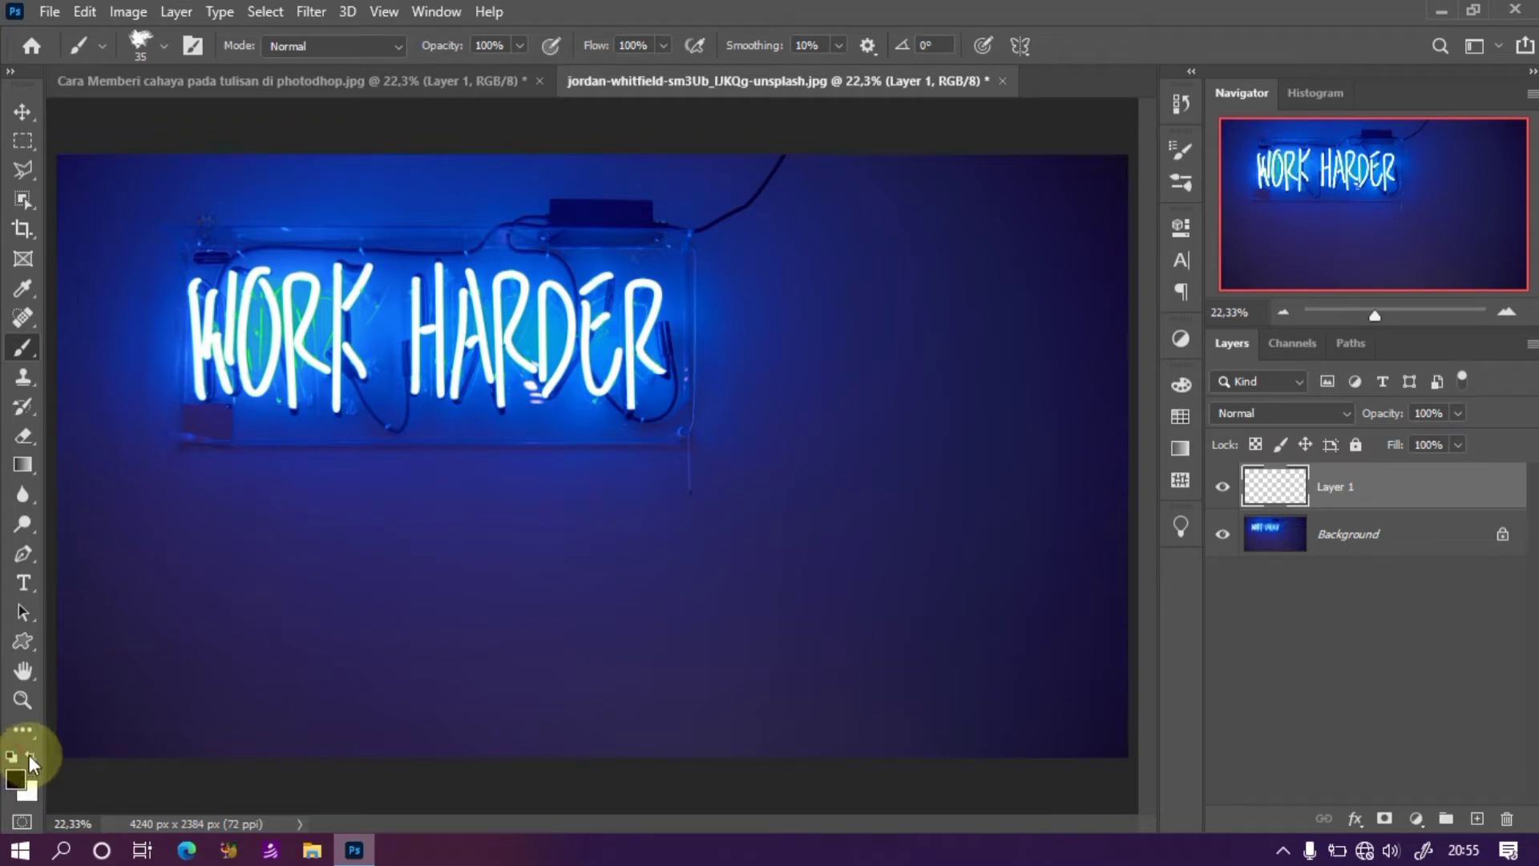
{"action": "left_click", "coordinate": [31, 756]}
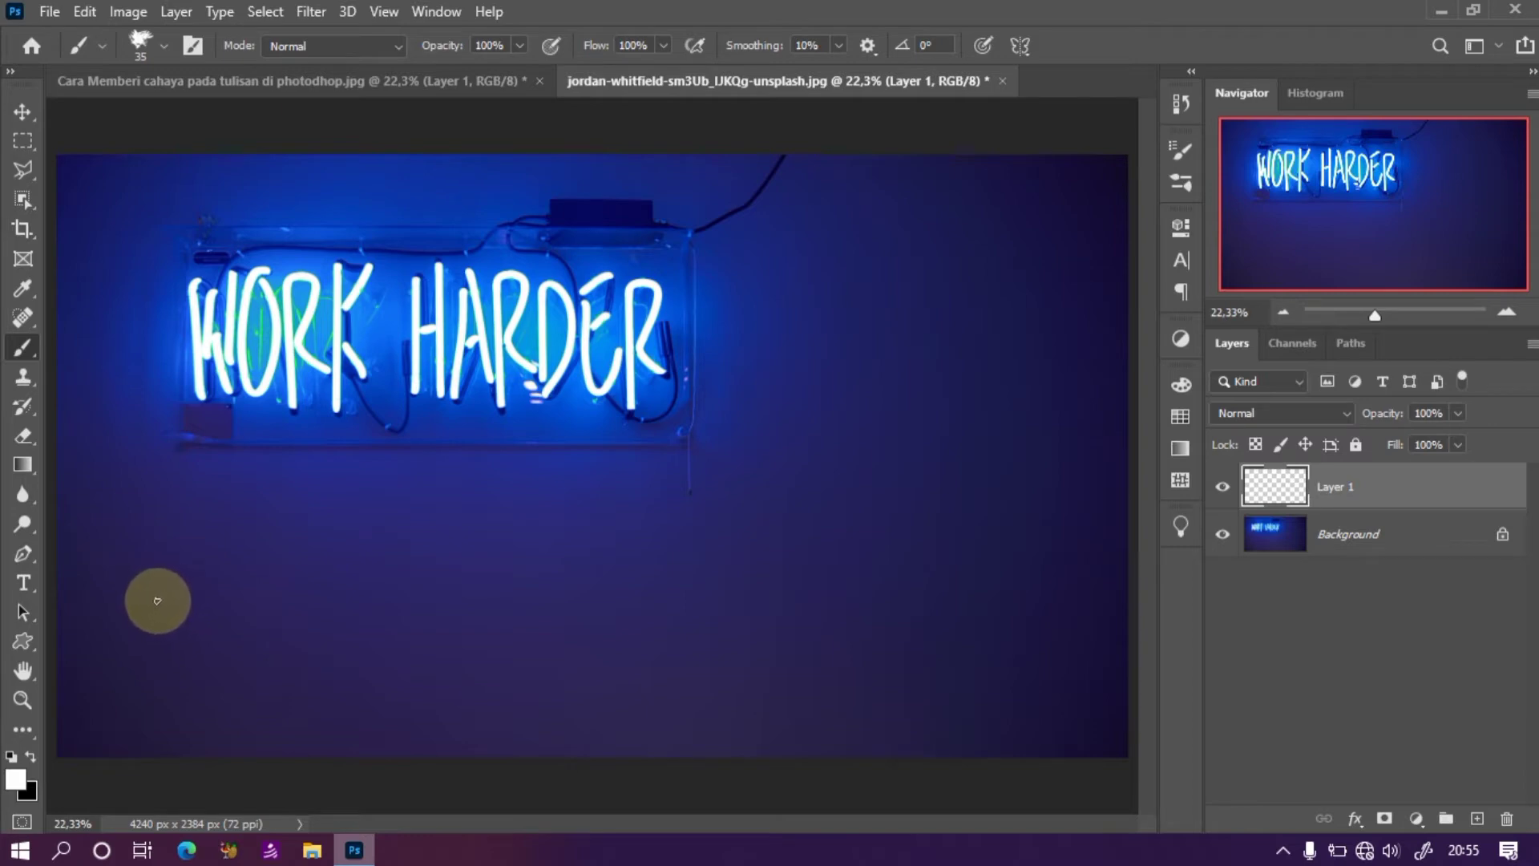
{"action": "left_click_drag", "start_coordinate": [177, 520], "coordinate": [138, 672]}
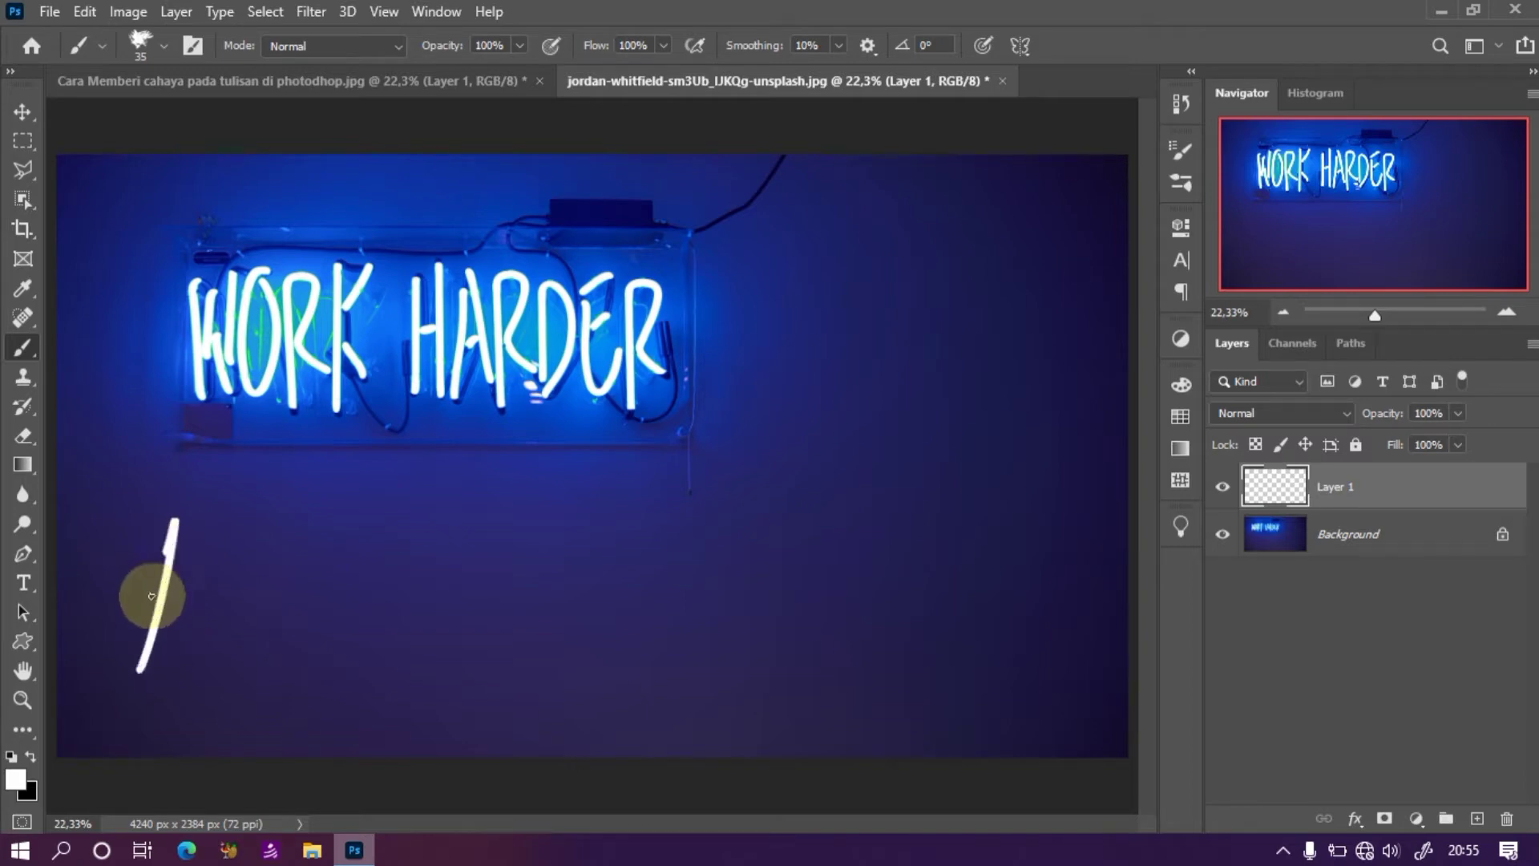
{"action": "mouse_move", "coordinate": [187, 618]}
{"action": "left_mouse_down"}
{"action": "mouse_move", "coordinate": [196, 533]}
{"action": "mouse_move", "coordinate": [359, 667]}
{"action": "left_mouse_up"}
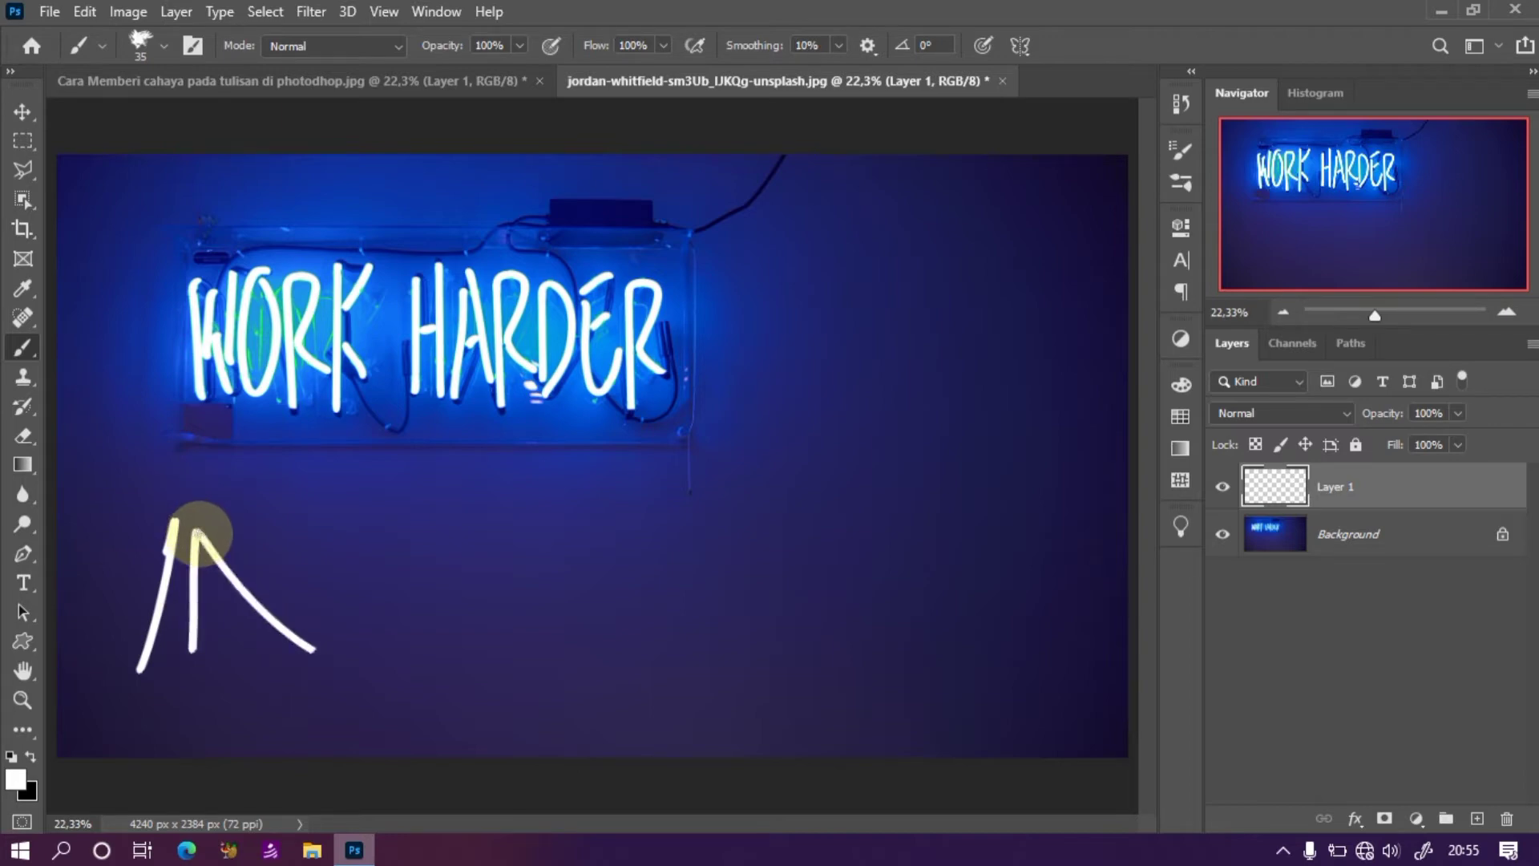
{"action": "left_click_drag", "start_coordinate": [194, 619], "coordinate": [396, 476]}
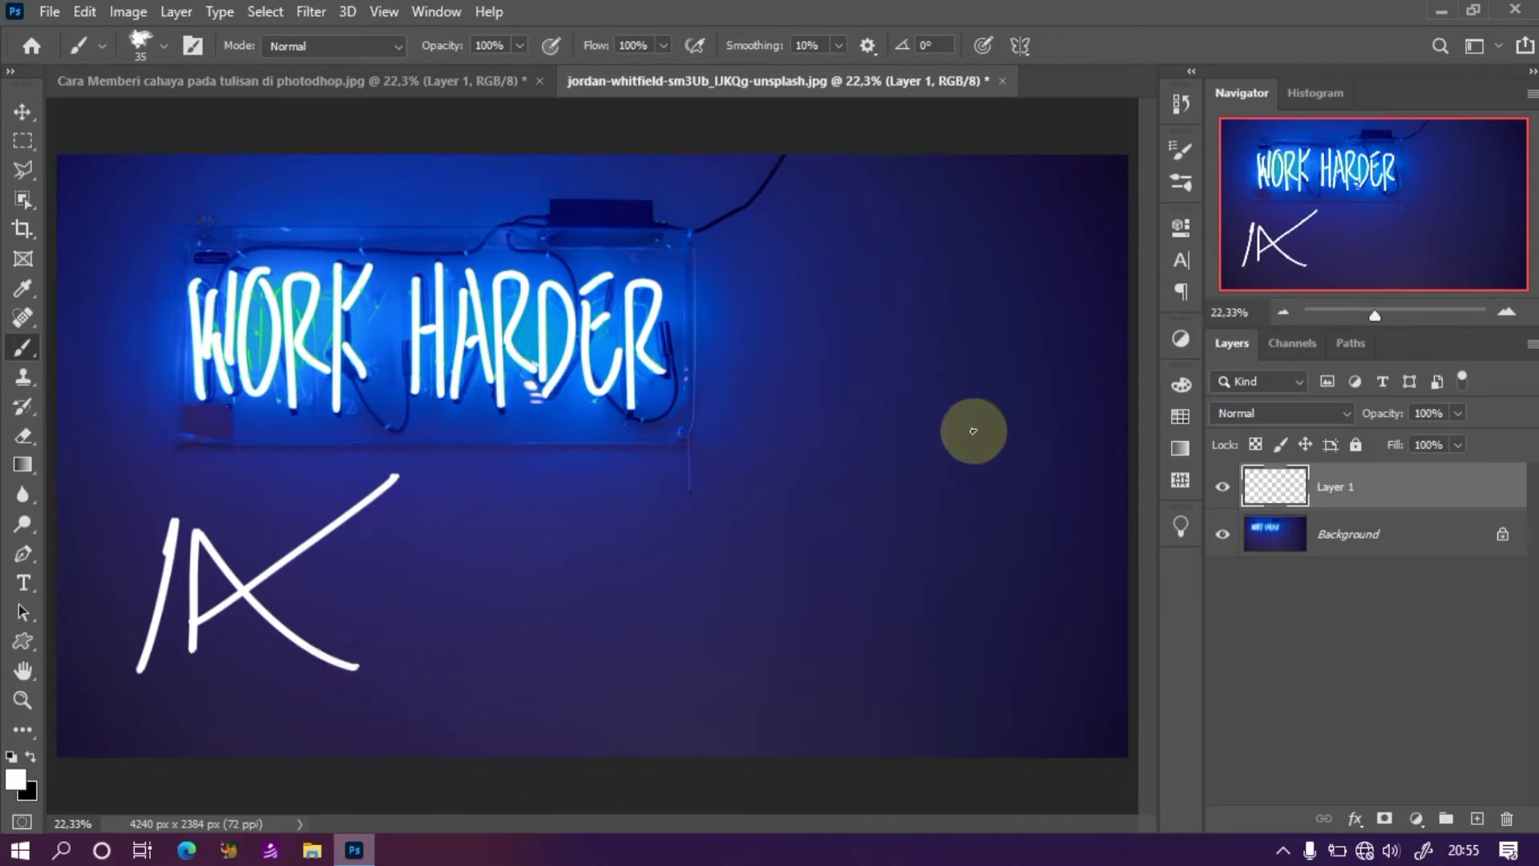
Open Layer 1's Blending Options and enable Outer Glow: blue, Screen mode, 250 px size.
{"action": "left_click", "coordinate": [1355, 819]}
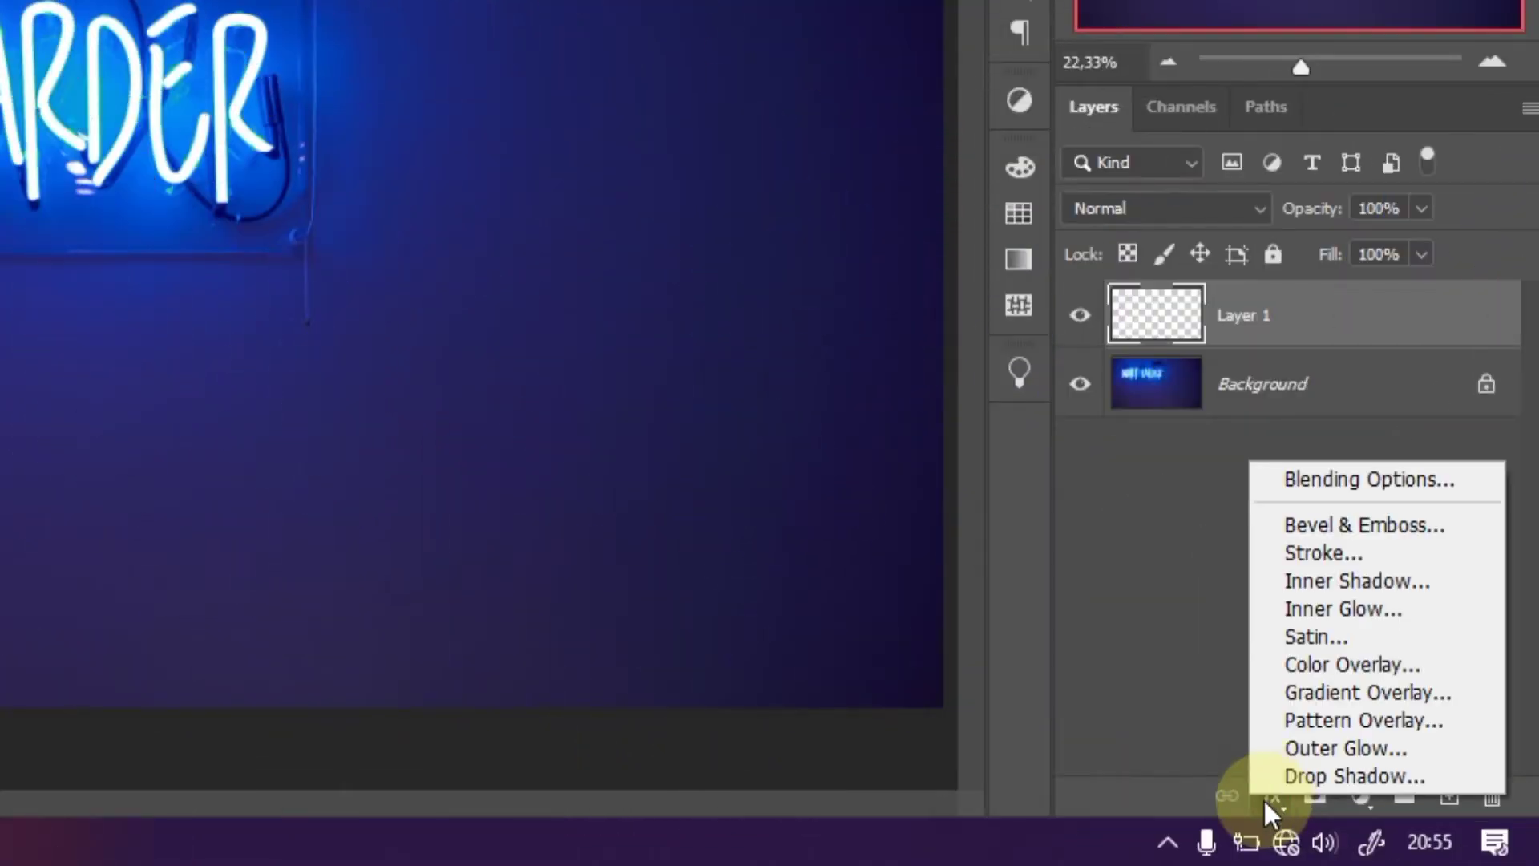
{"action": "left_click", "coordinate": [1333, 481]}
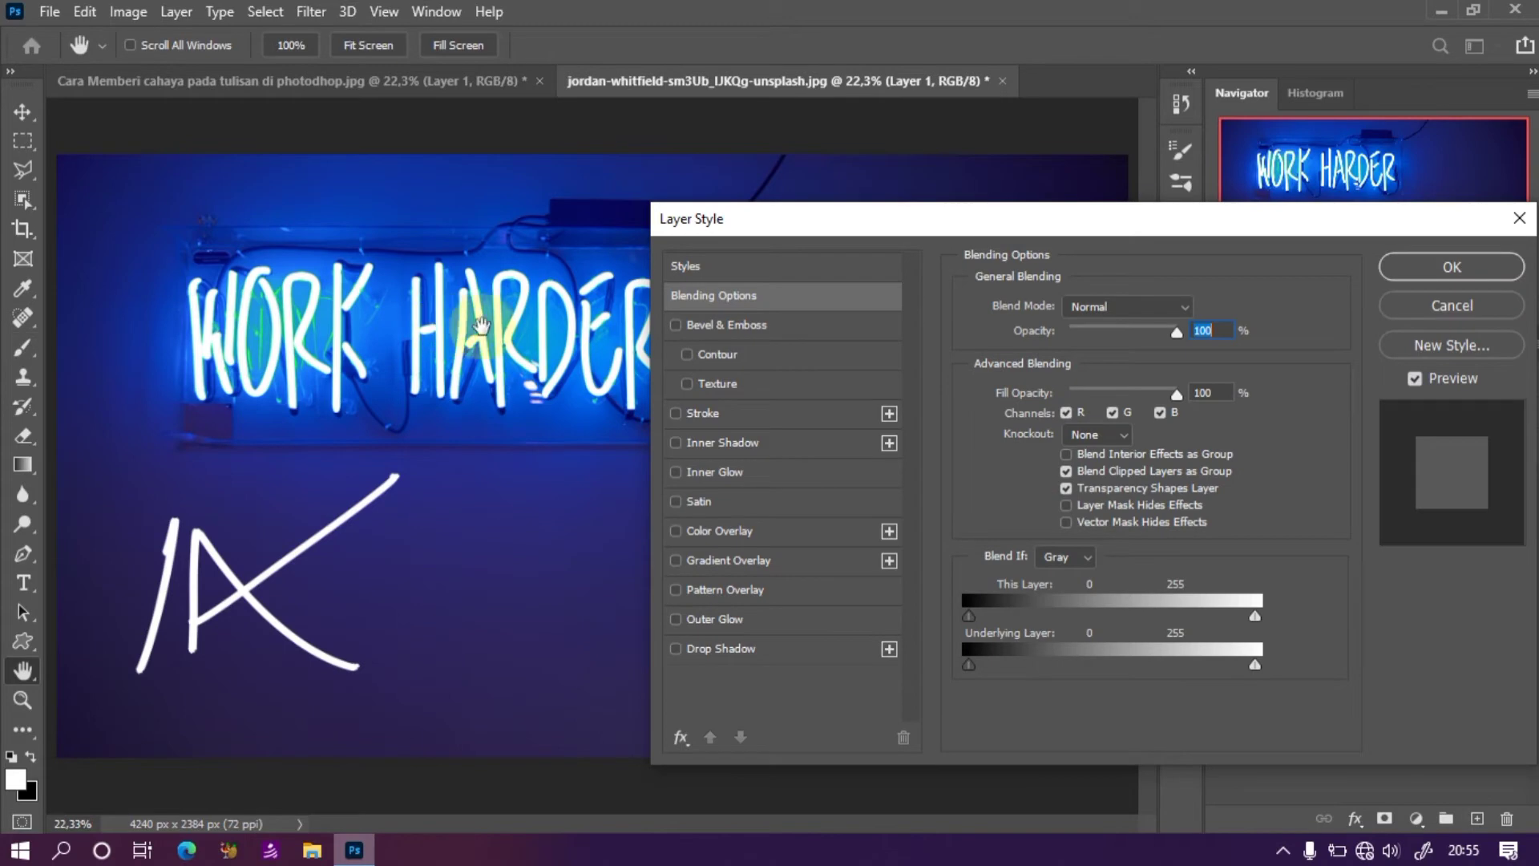
{"action": "left_click_drag", "start_coordinate": [925, 219], "coordinate": [862, 118]}
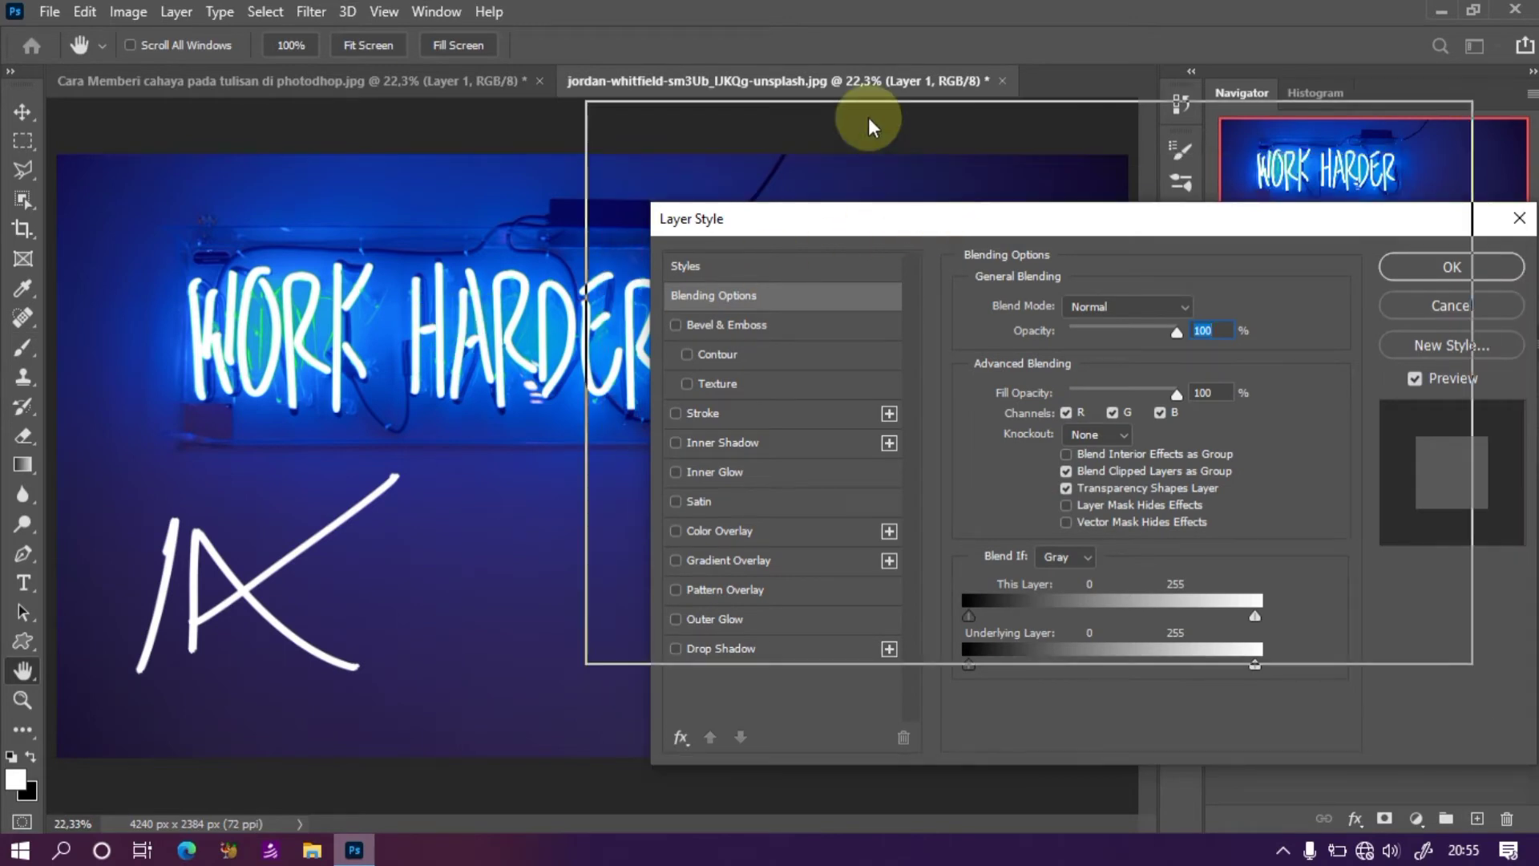
{"action": "left_click_drag", "start_coordinate": [1042, 118], "coordinate": [929, 152]}
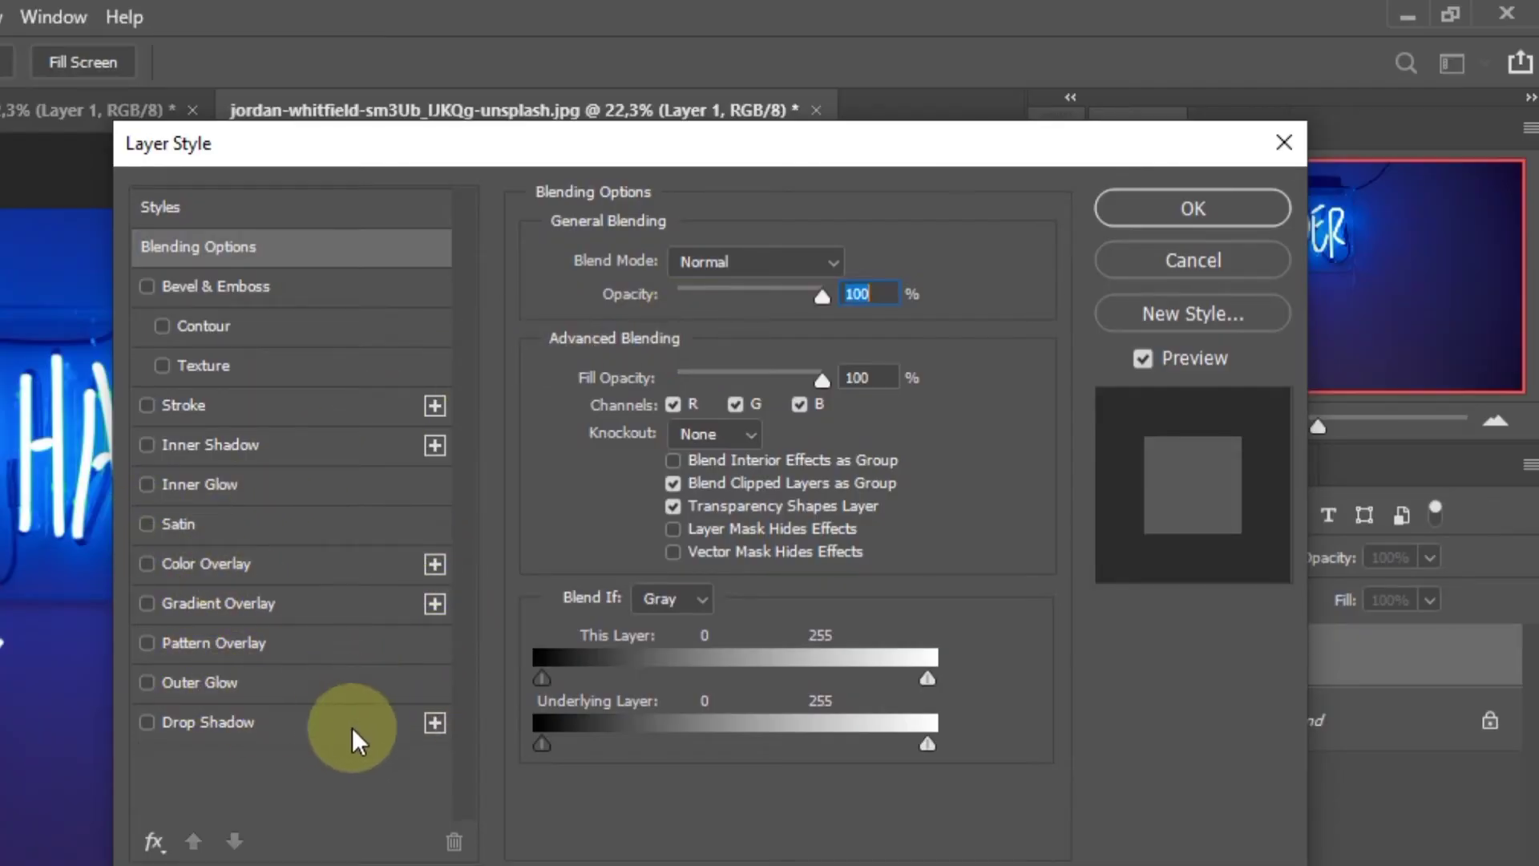
{"action": "left_click", "coordinate": [340, 683]}
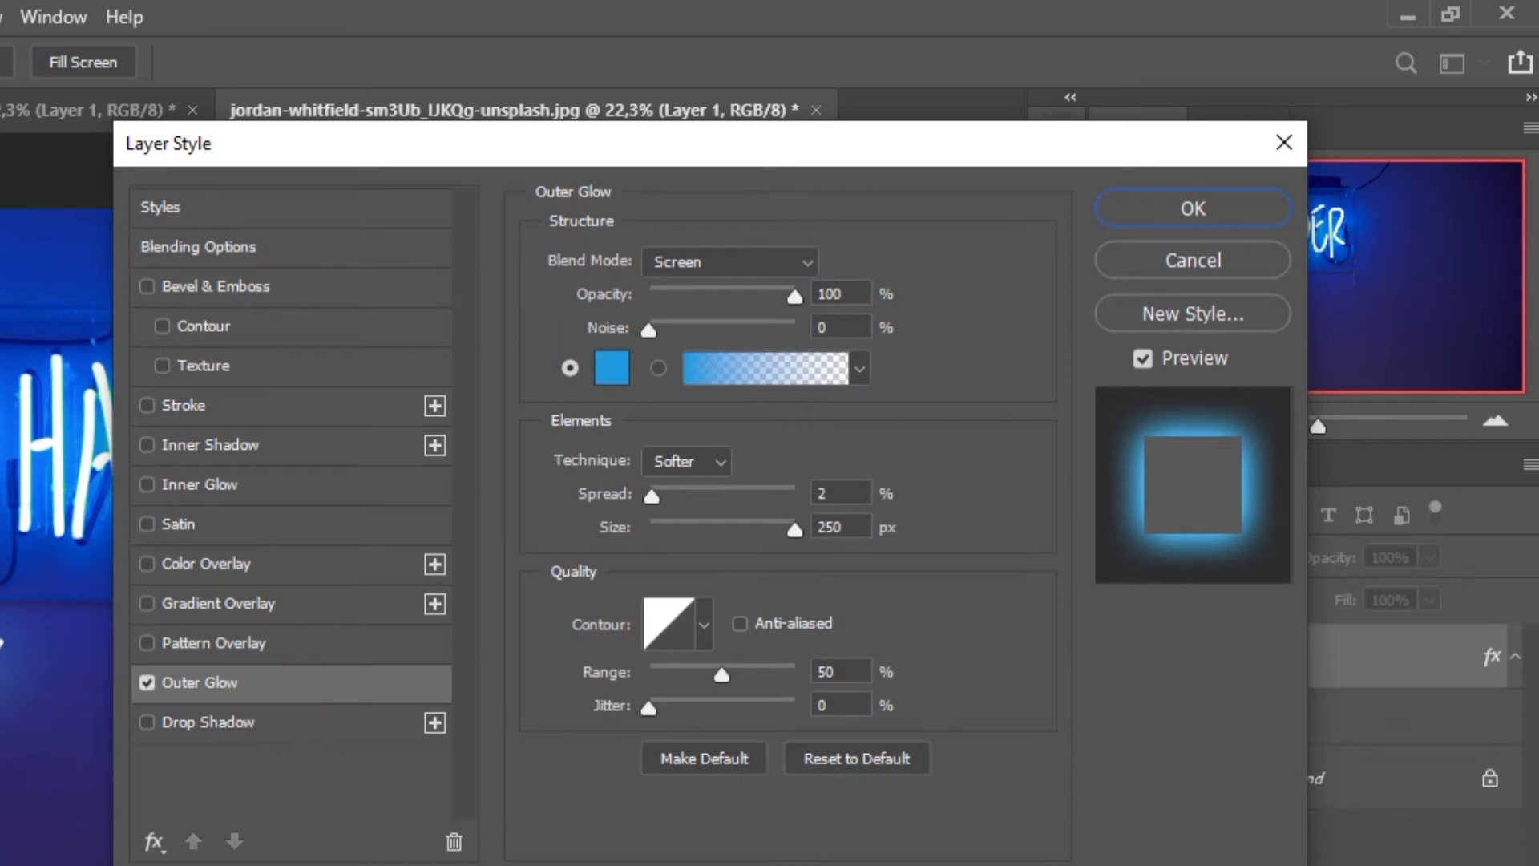
Switch the Outer Glow from gradient to a solid colour and bring up its colour picker.
{"action": "left_click_drag", "start_coordinate": [517, 153], "coordinate": [592, 145]}
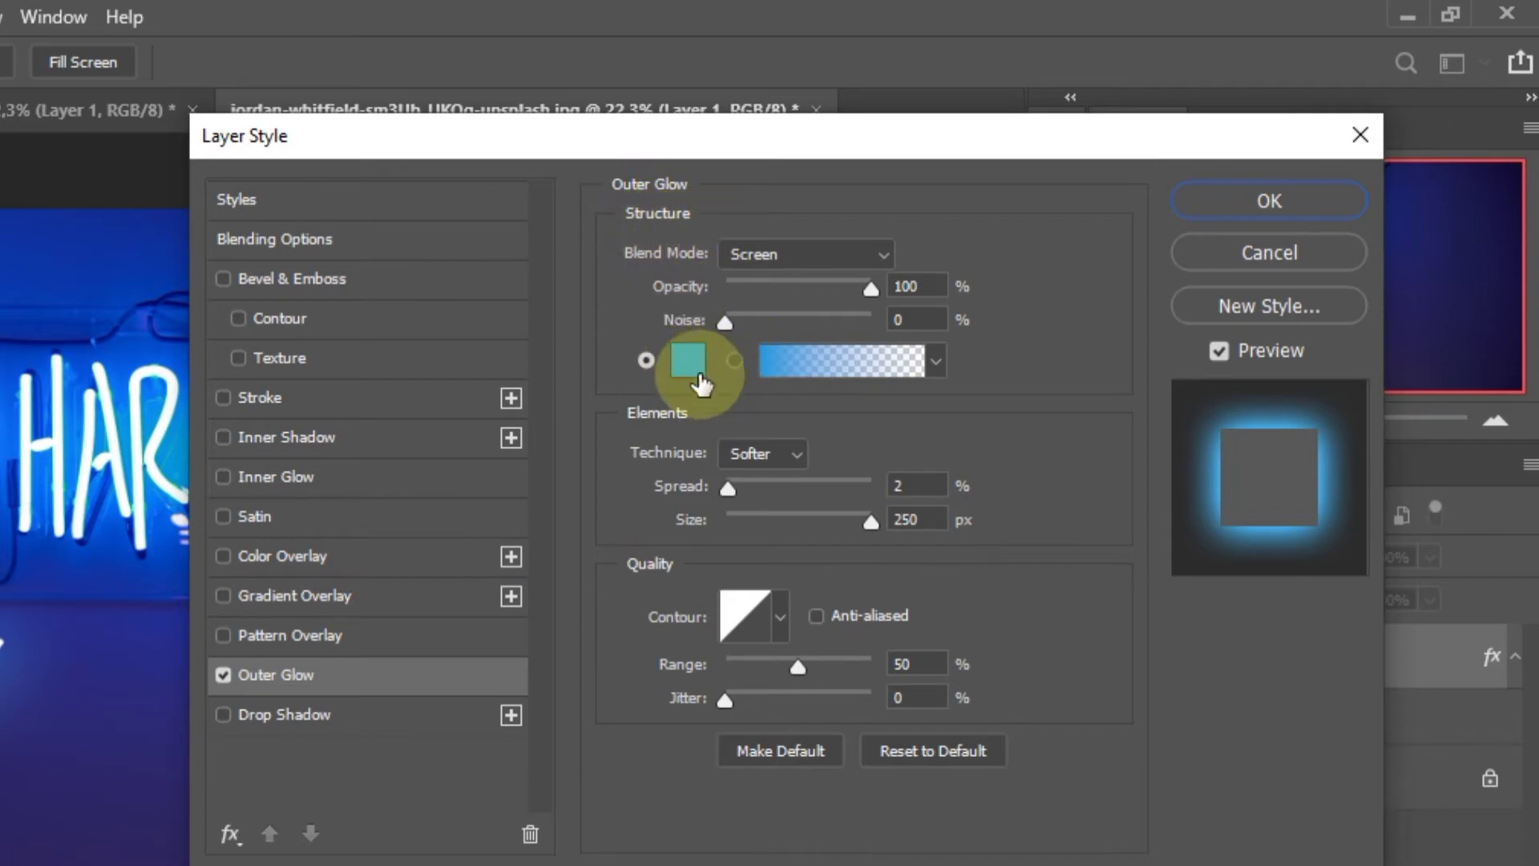
{"action": "left_click", "coordinate": [813, 356]}
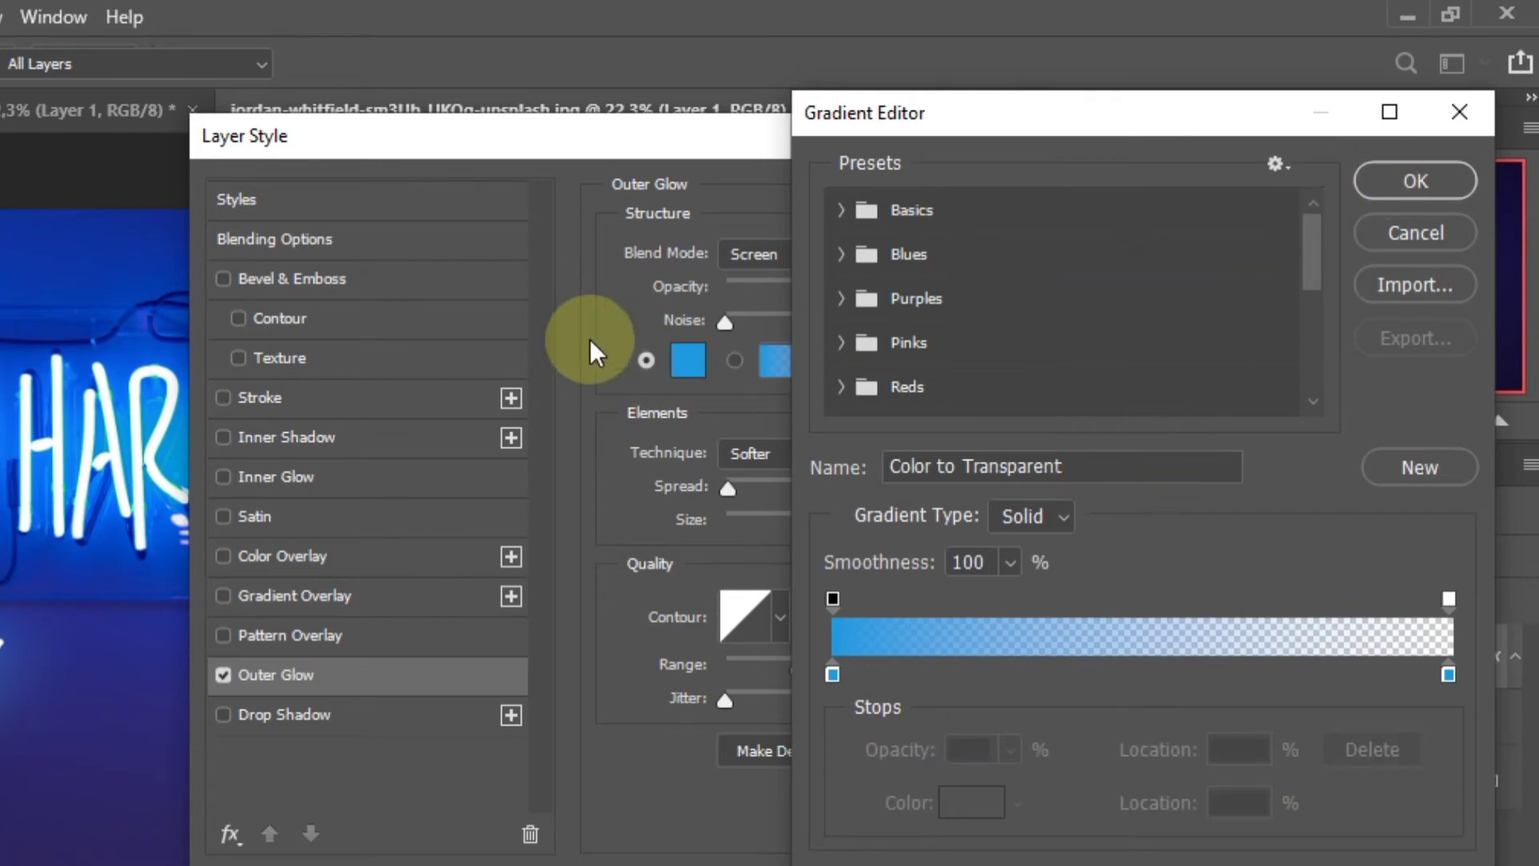
{"action": "left_click", "coordinate": [1390, 228]}
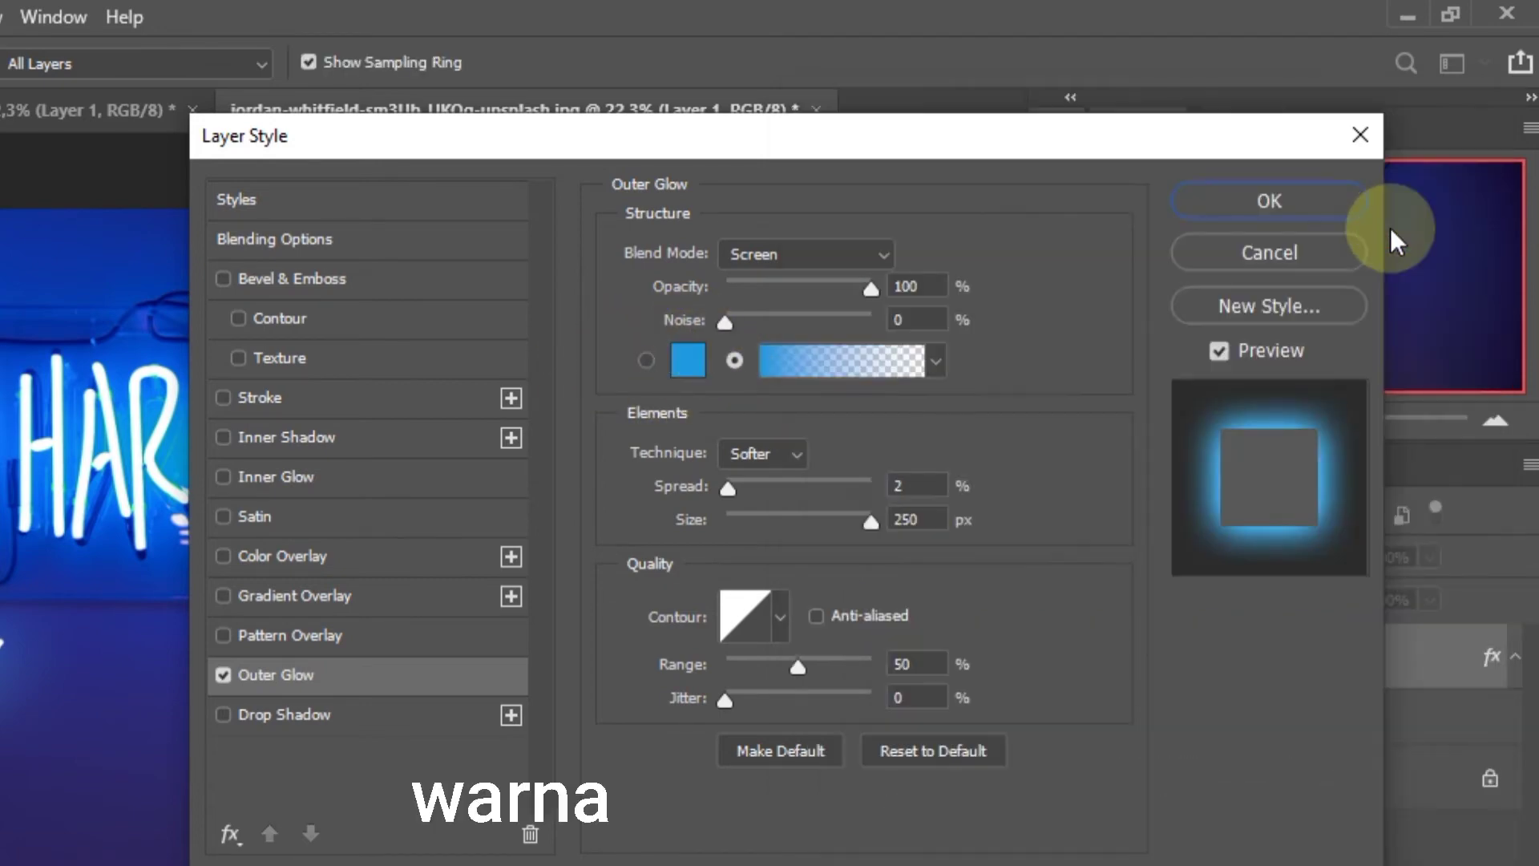
{"action": "left_click", "coordinate": [646, 360]}
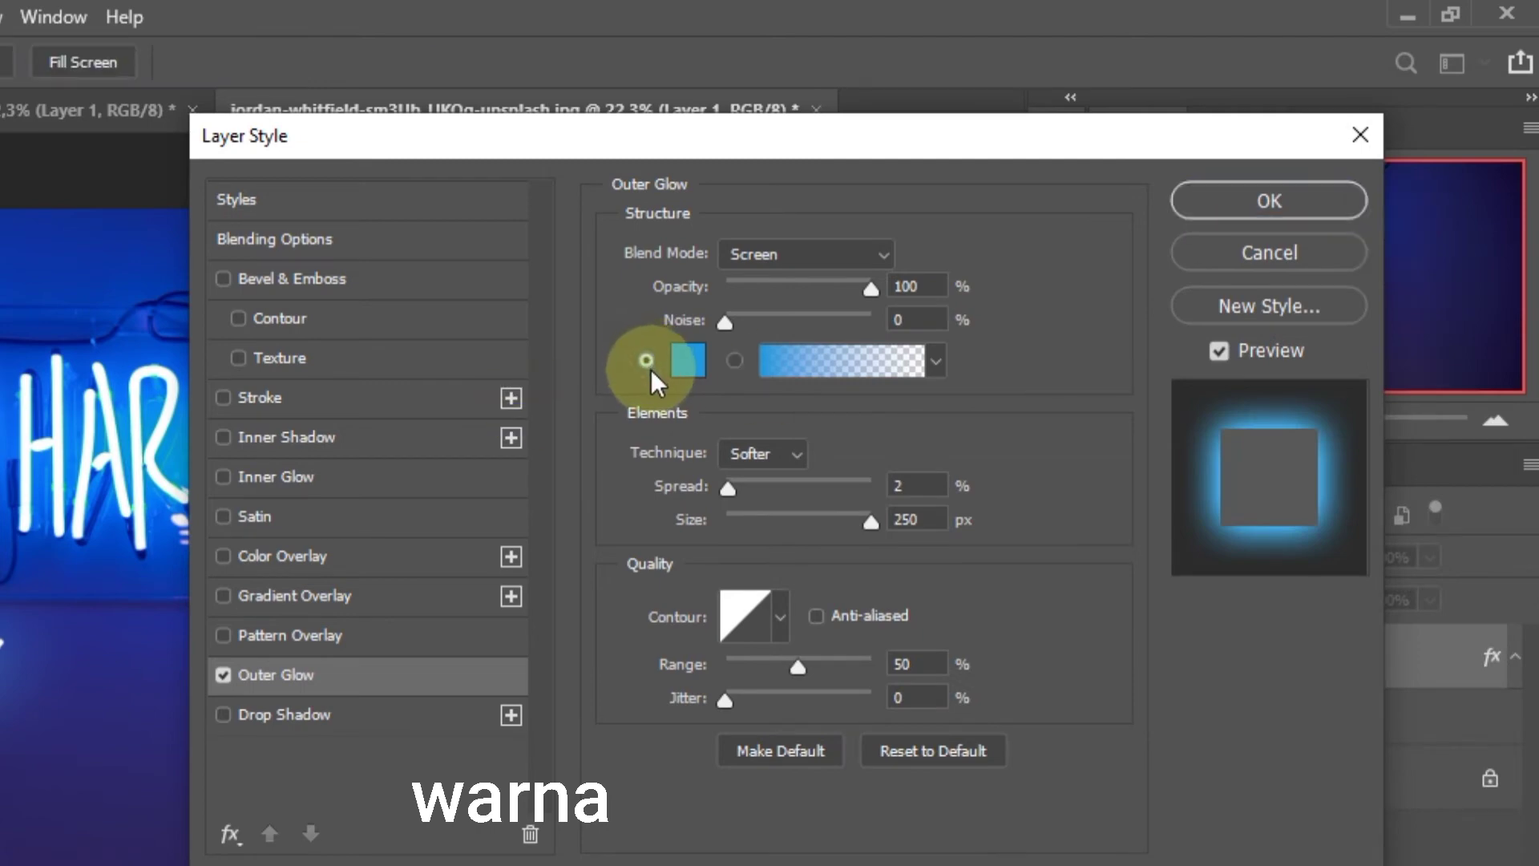
{"action": "left_click", "coordinate": [686, 360]}
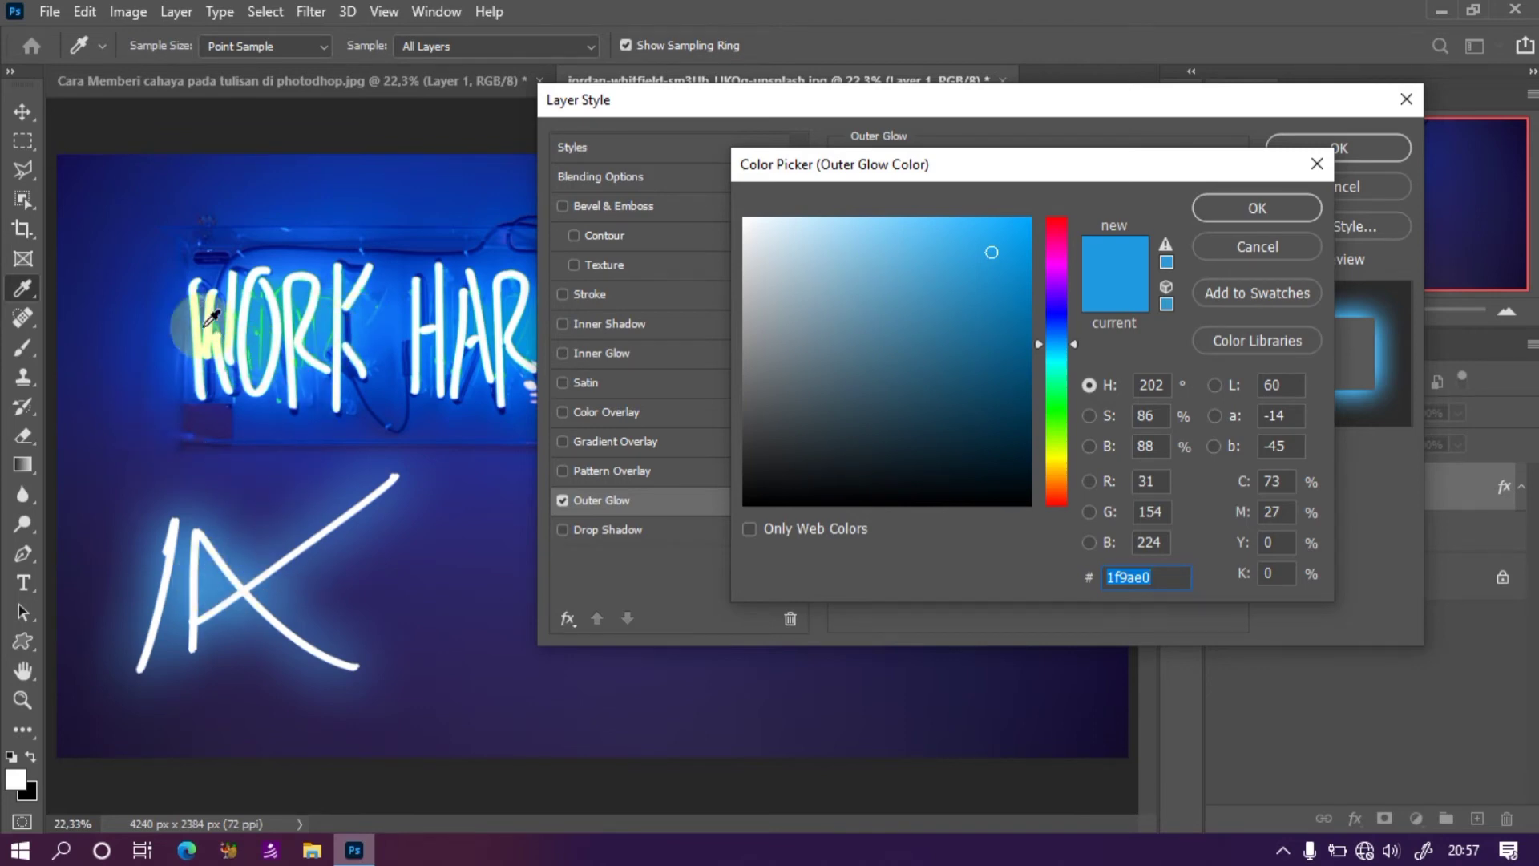
Sample the blue 1b97e1 from the neon WORK letters as the glow colour and confirm it.
{"action": "left_click", "coordinate": [268, 261]}
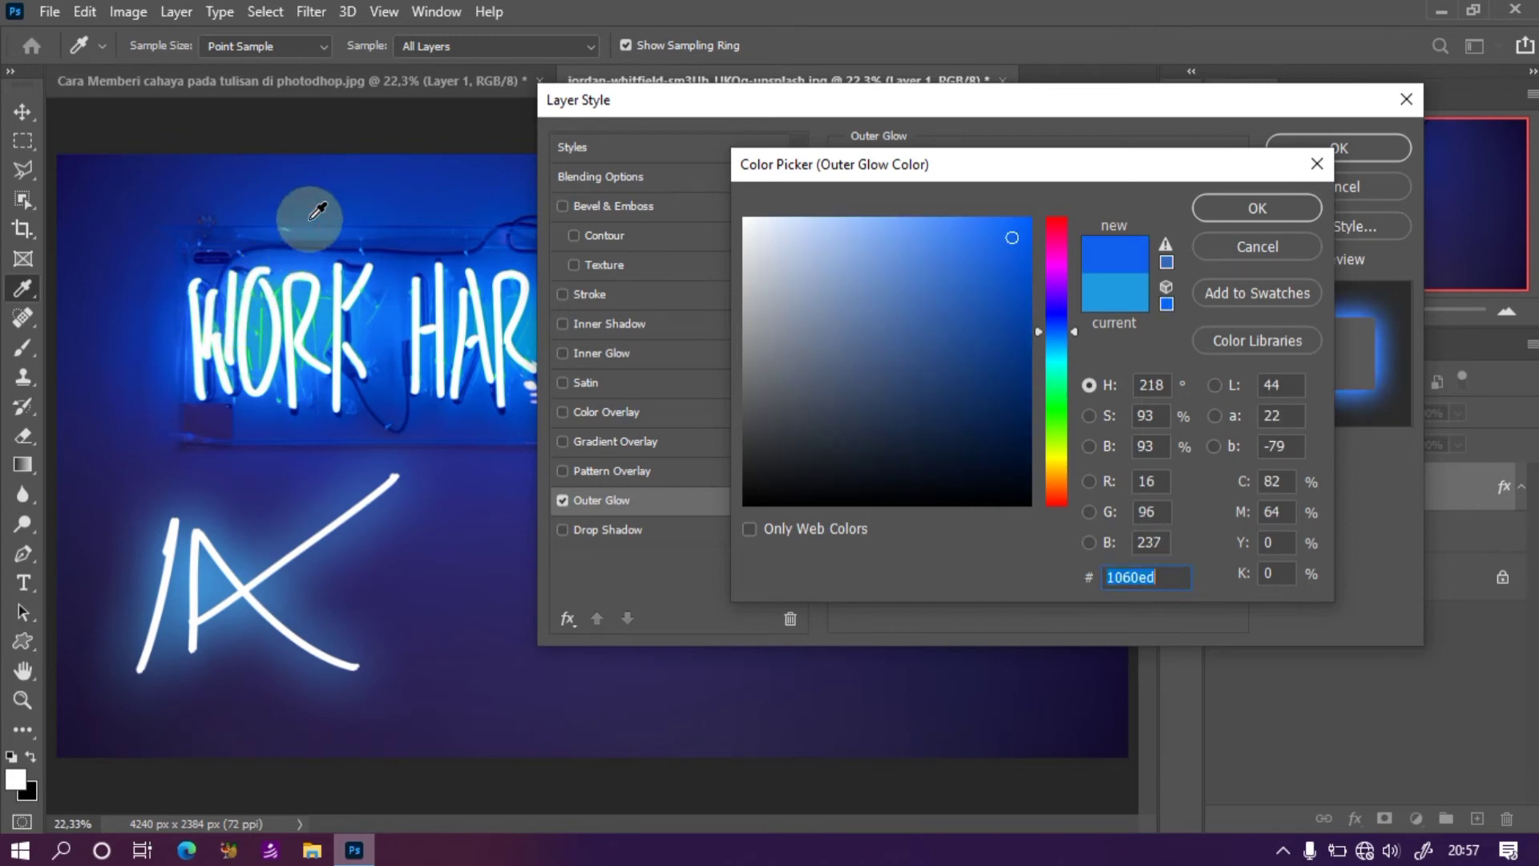
{"action": "left_click_drag", "start_coordinate": [310, 218], "coordinate": [305, 236]}
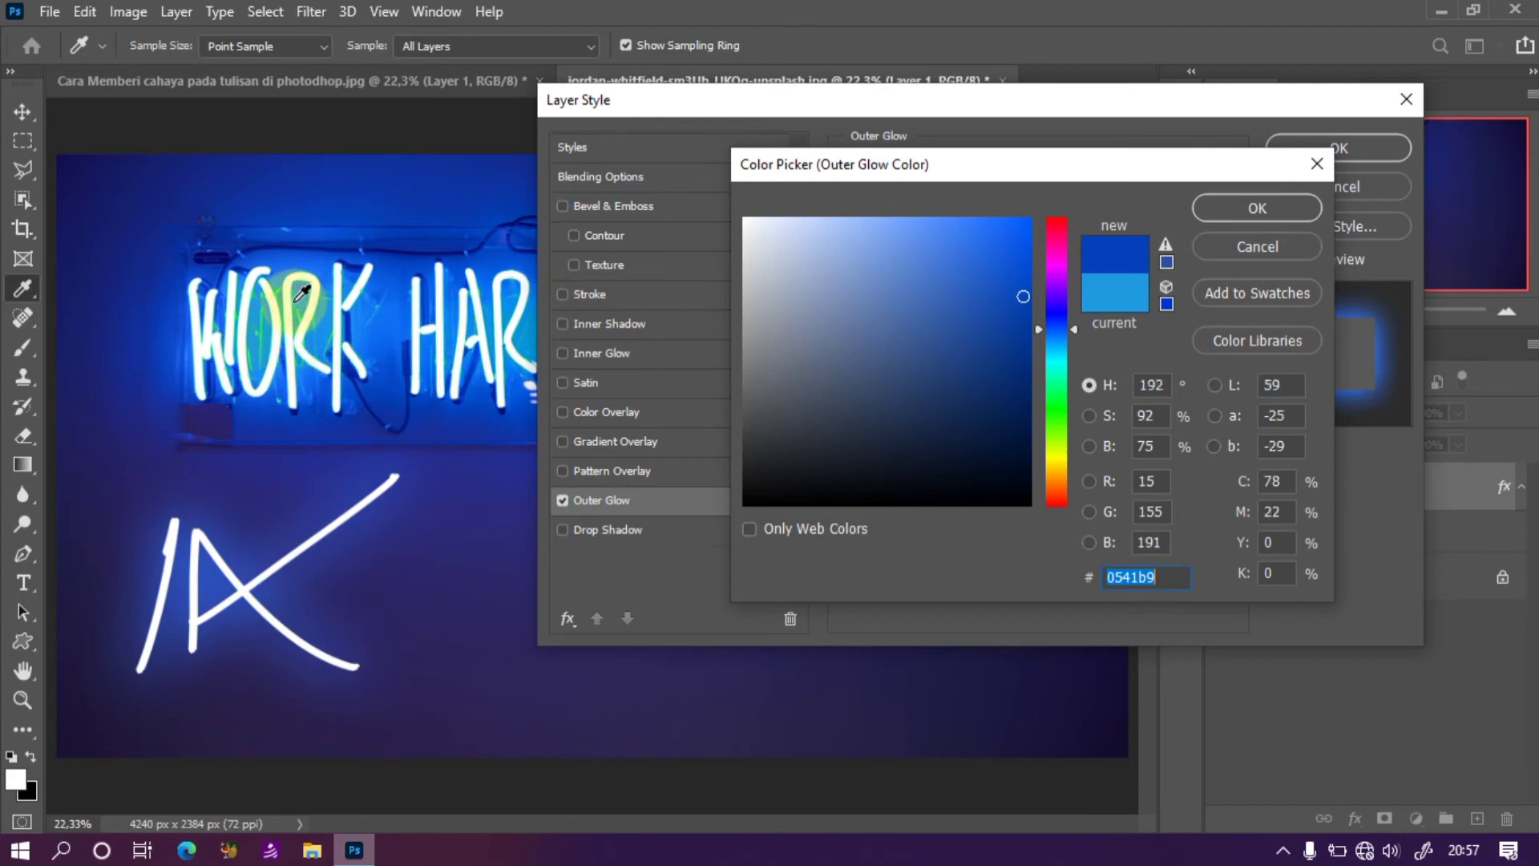
{"action": "left_click", "coordinate": [303, 293]}
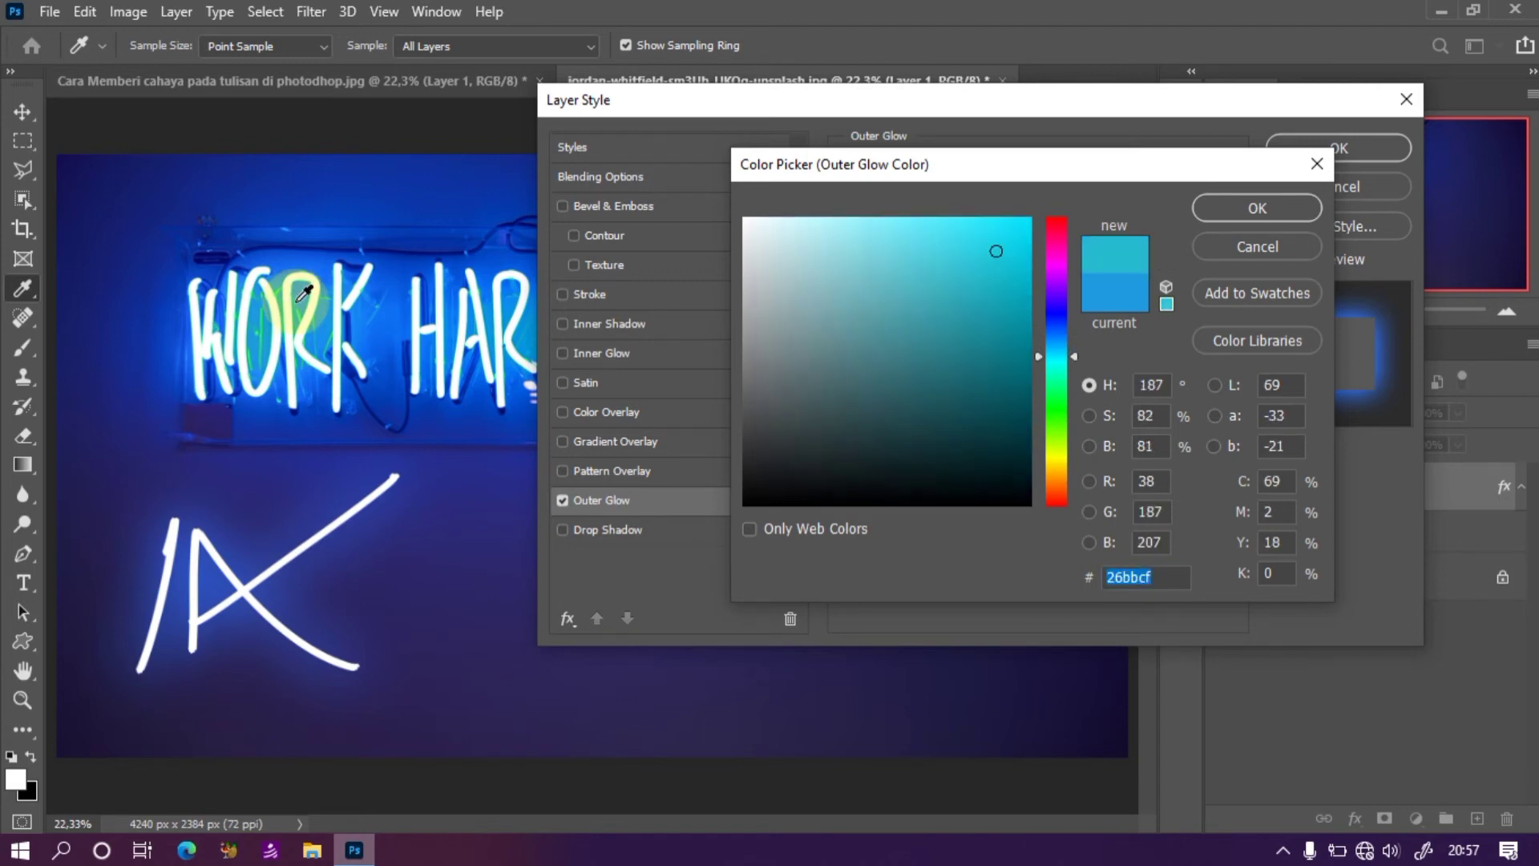
{"action": "left_click", "coordinate": [282, 375]}
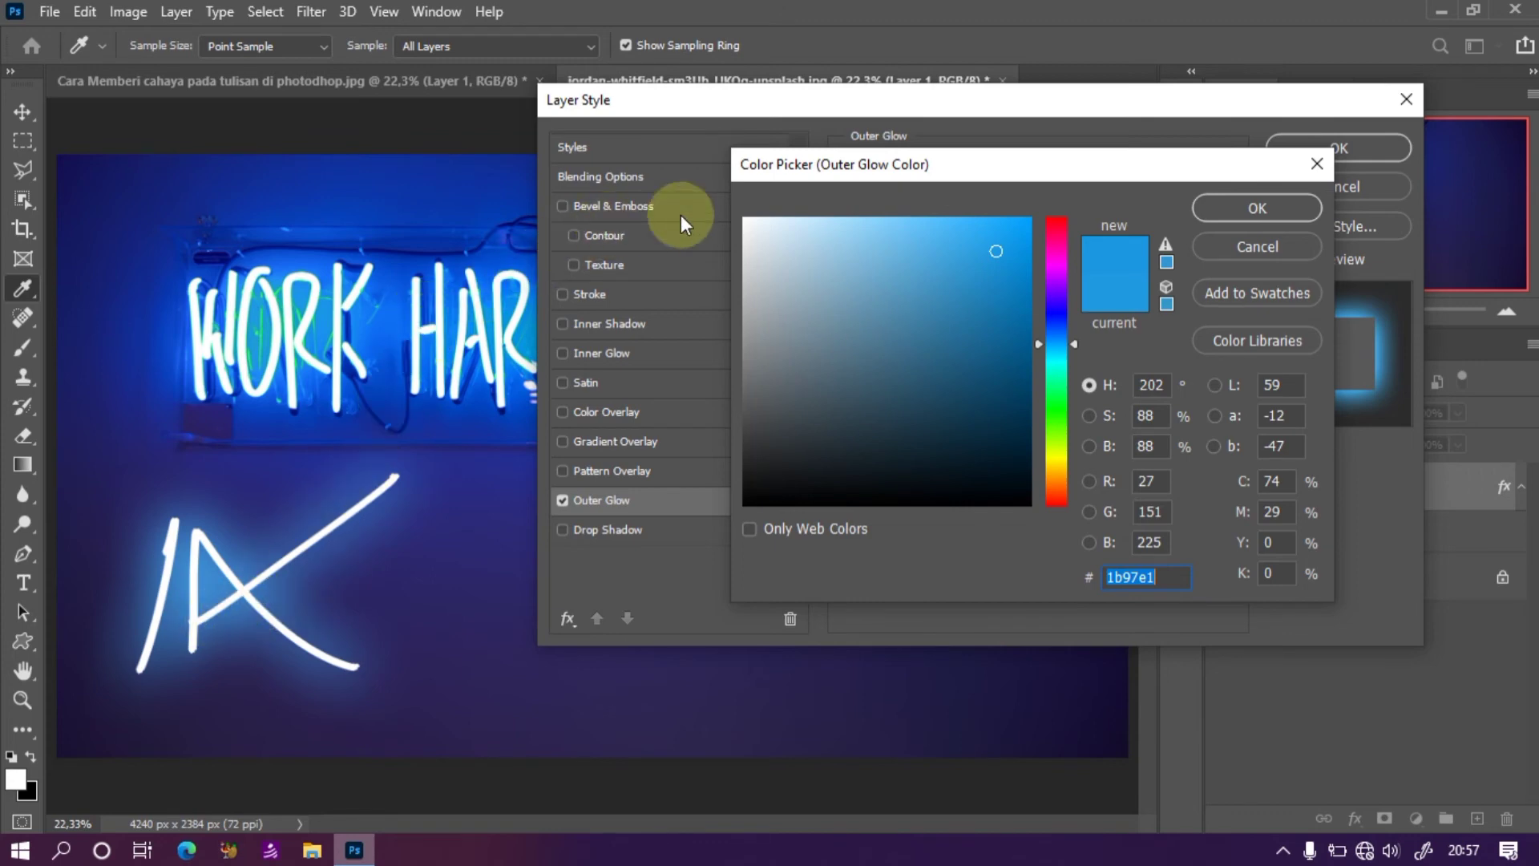
{"action": "left_click", "coordinate": [1229, 210]}
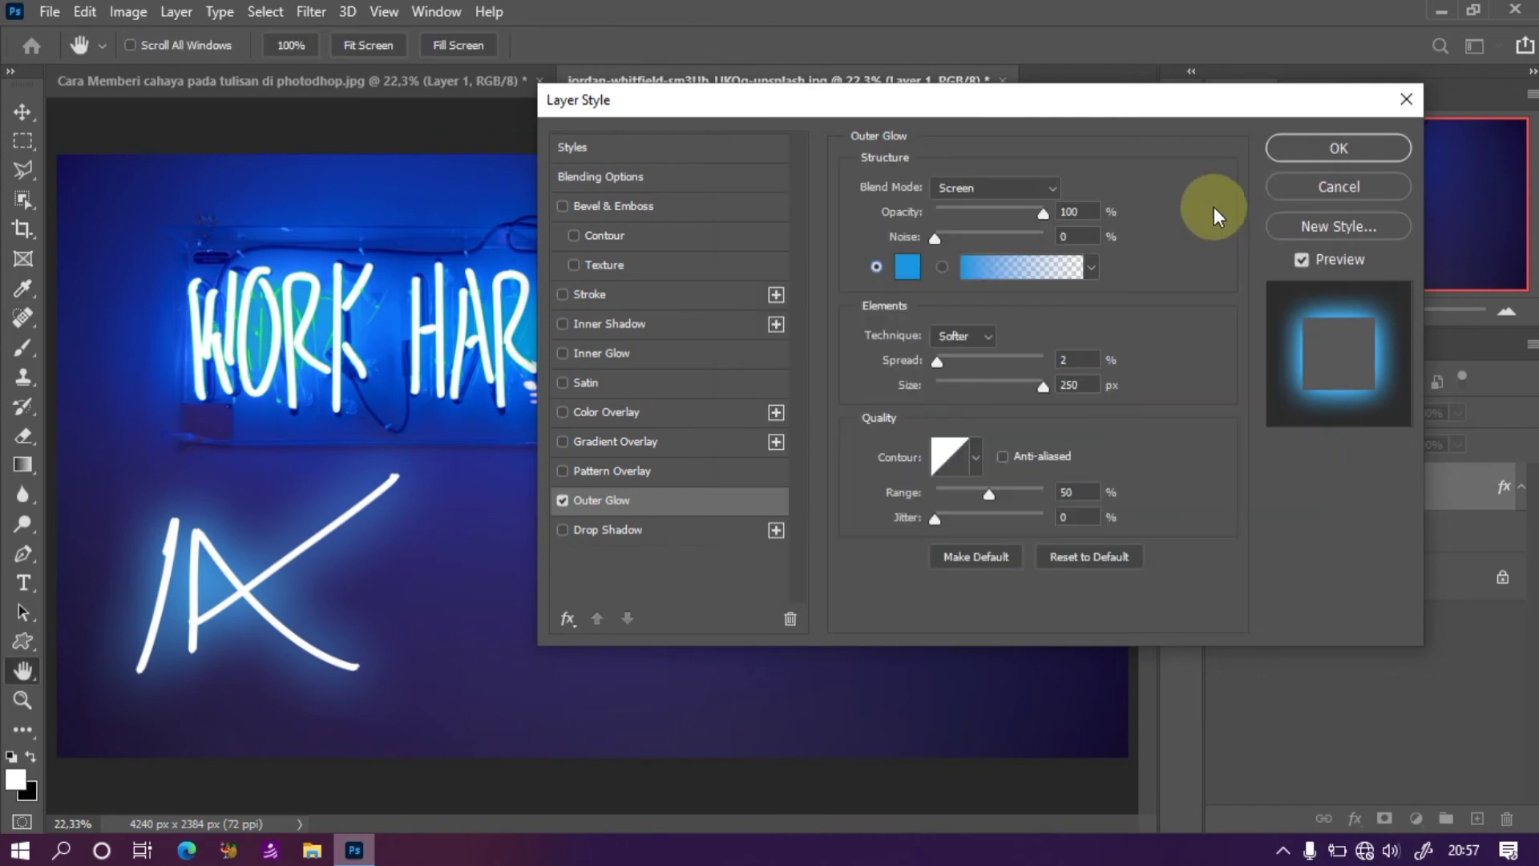
Apply the blue glow, then paint a wavy line and a smiley face with two eyes and a nose.
{"action": "left_click", "coordinate": [1285, 152]}
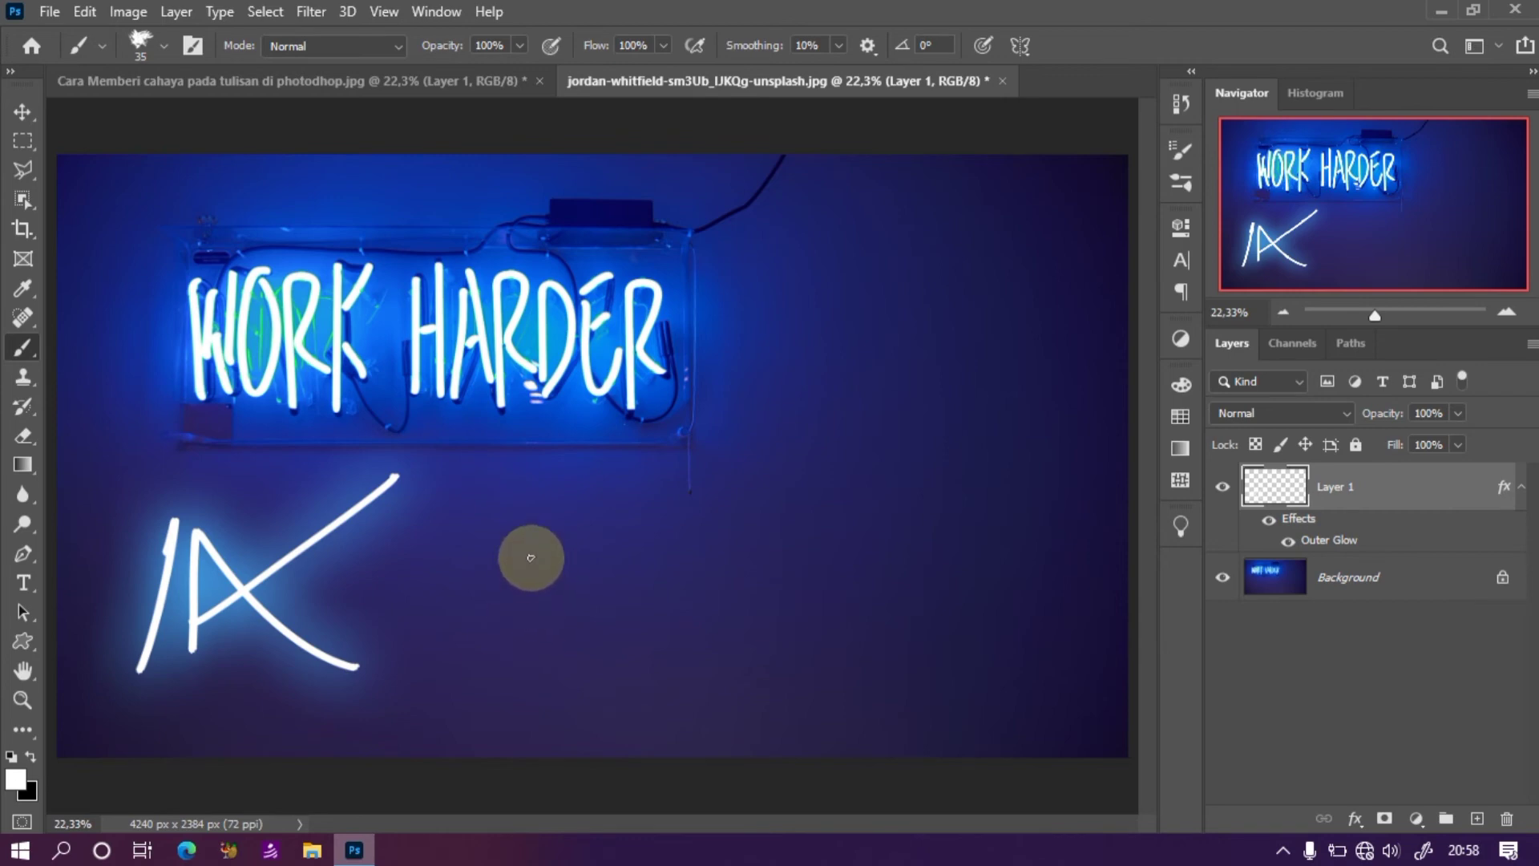
{"action": "mouse_move", "coordinate": [531, 554]}
{"action": "left_mouse_down"}
{"action": "mouse_move", "coordinate": [581, 546]}
{"action": "mouse_move", "coordinate": [609, 597]}
{"action": "mouse_move", "coordinate": [734, 553]}
{"action": "mouse_move", "coordinate": [822, 577]}
{"action": "left_mouse_up"}
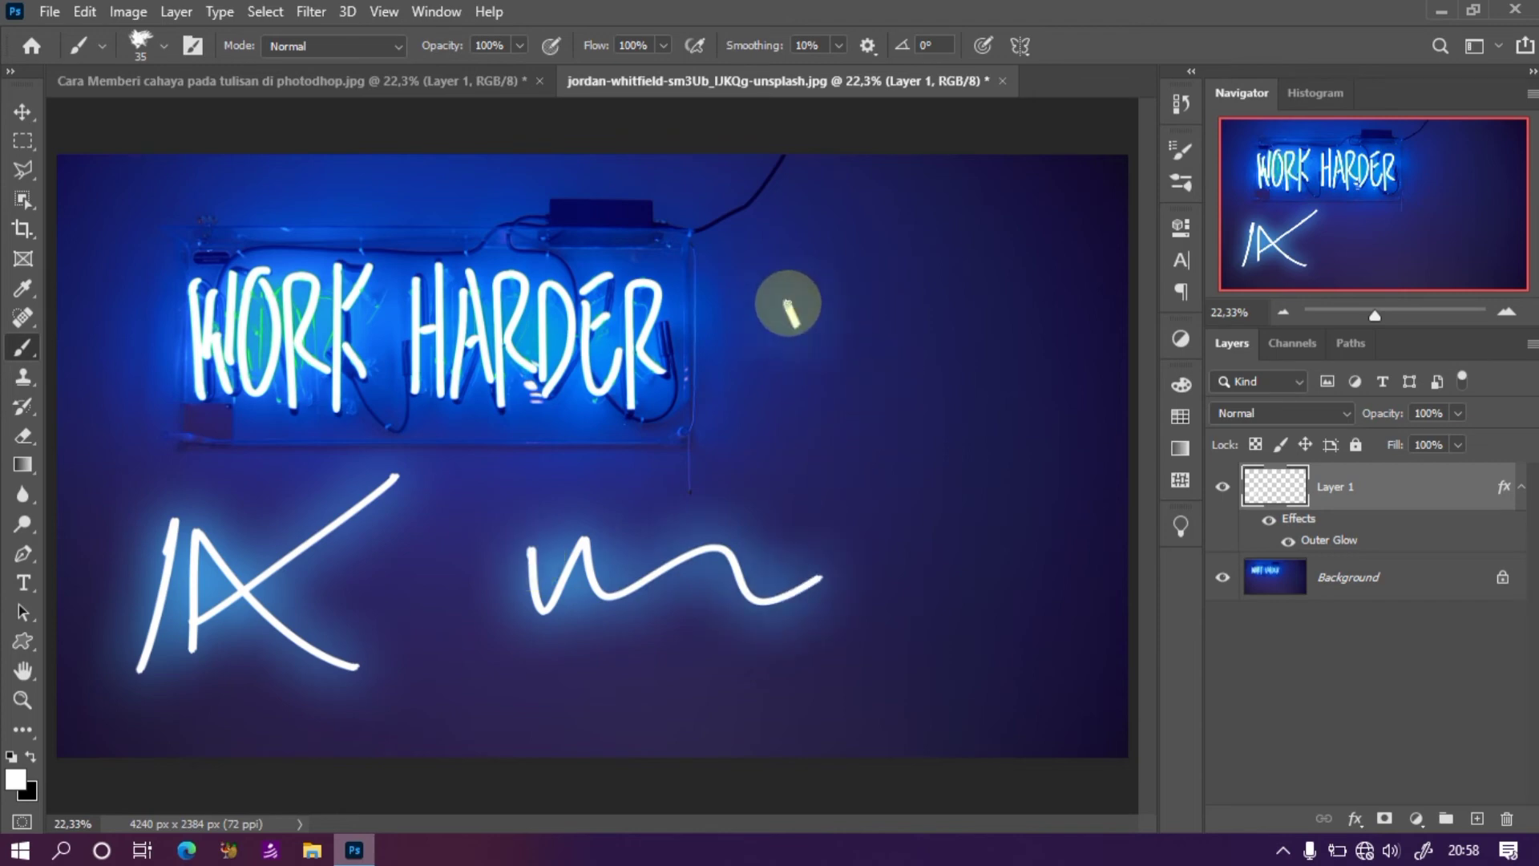
{"action": "mouse_move", "coordinate": [788, 303]}
{"action": "left_mouse_down"}
{"action": "mouse_move", "coordinate": [834, 377]}
{"action": "mouse_move", "coordinate": [1055, 361]}
{"action": "mouse_move", "coordinate": [1042, 273]}
{"action": "left_mouse_up"}
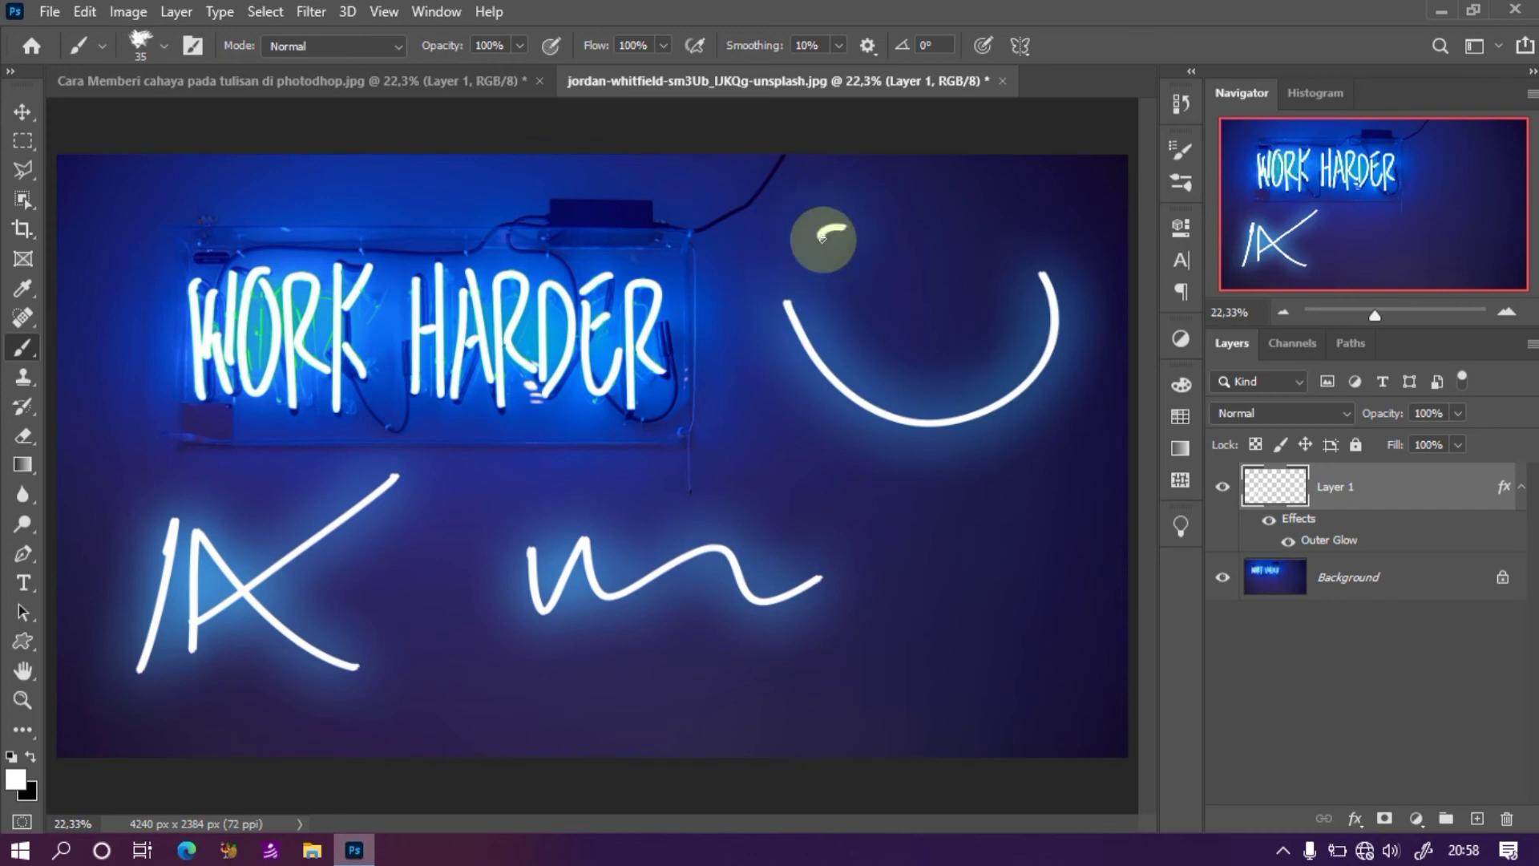
{"action": "left_click_drag", "start_coordinate": [822, 237], "coordinate": [838, 226]}
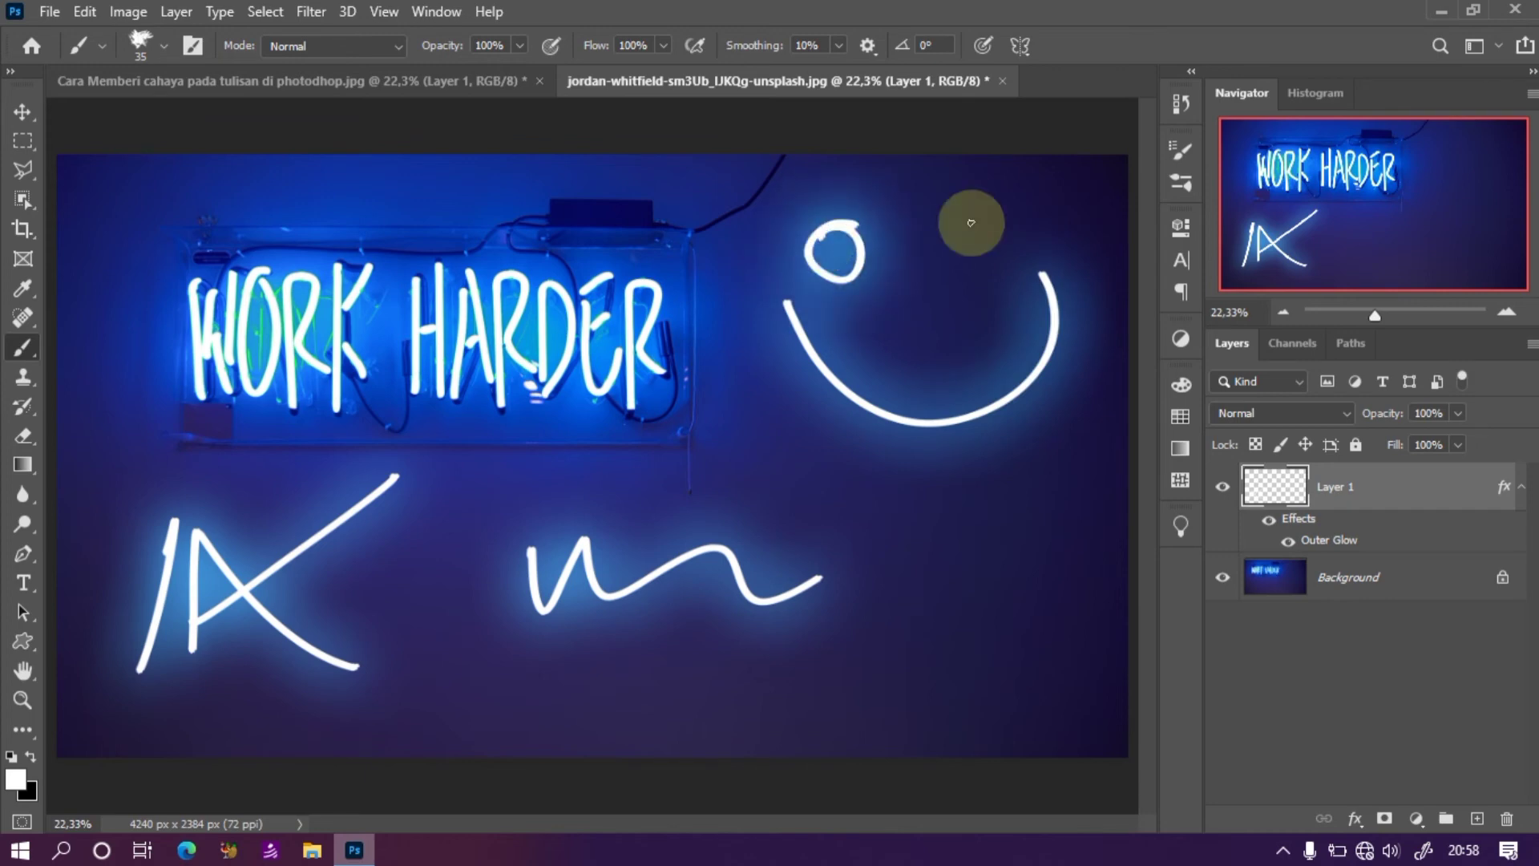
{"action": "left_click_drag", "start_coordinate": [971, 223], "coordinate": [980, 224]}
{"action": "left_click_drag", "start_coordinate": [898, 336], "coordinate": [953, 324]}
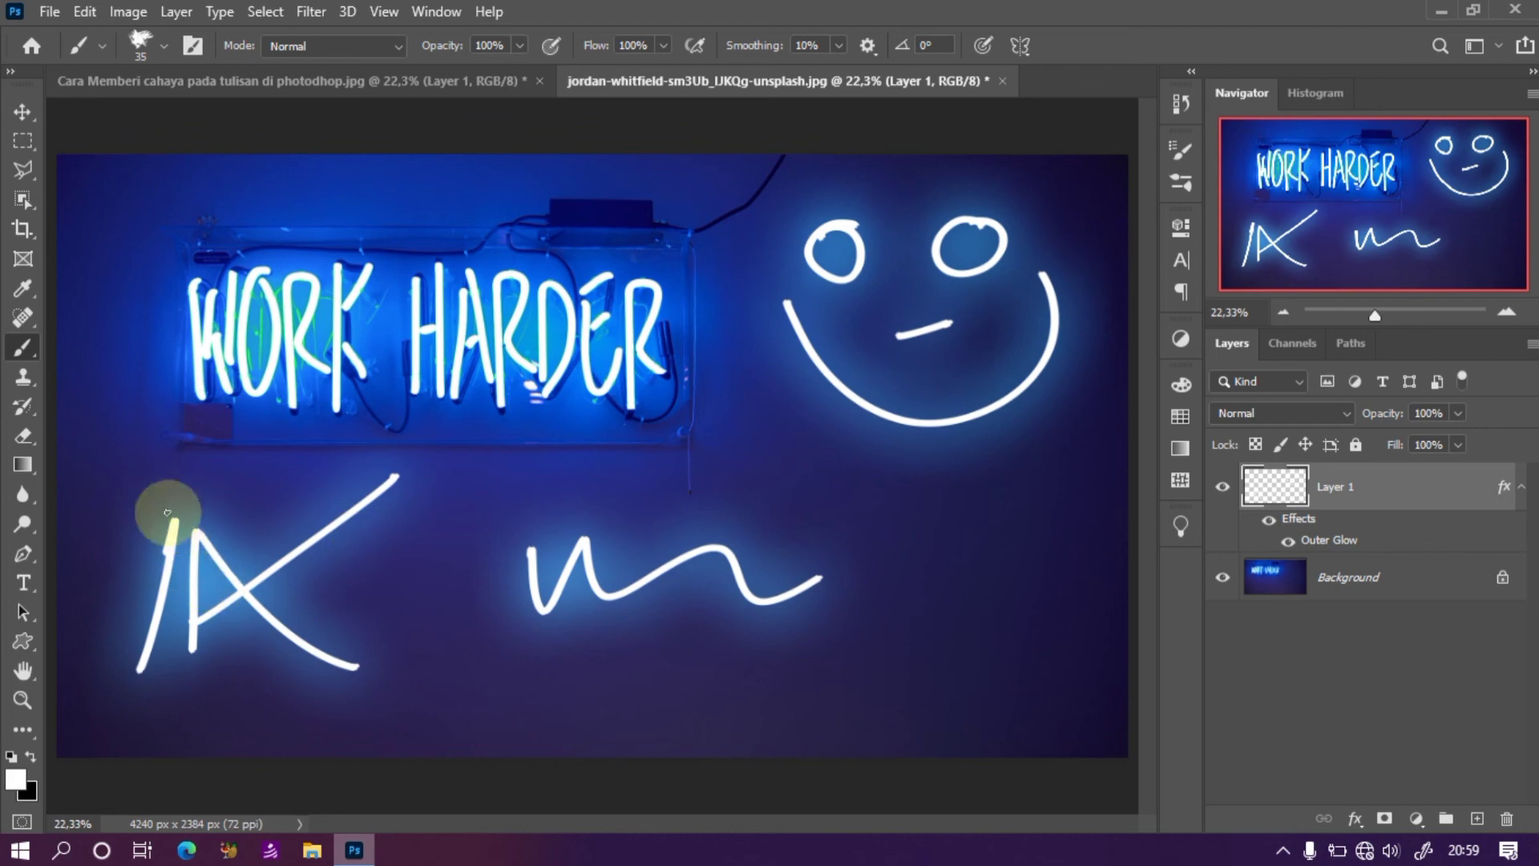
Paint a loop over the K-shaped doodle and add two more strokes to the wavy line.
{"action": "left_click_drag", "start_coordinate": [167, 512], "coordinate": [121, 571]}
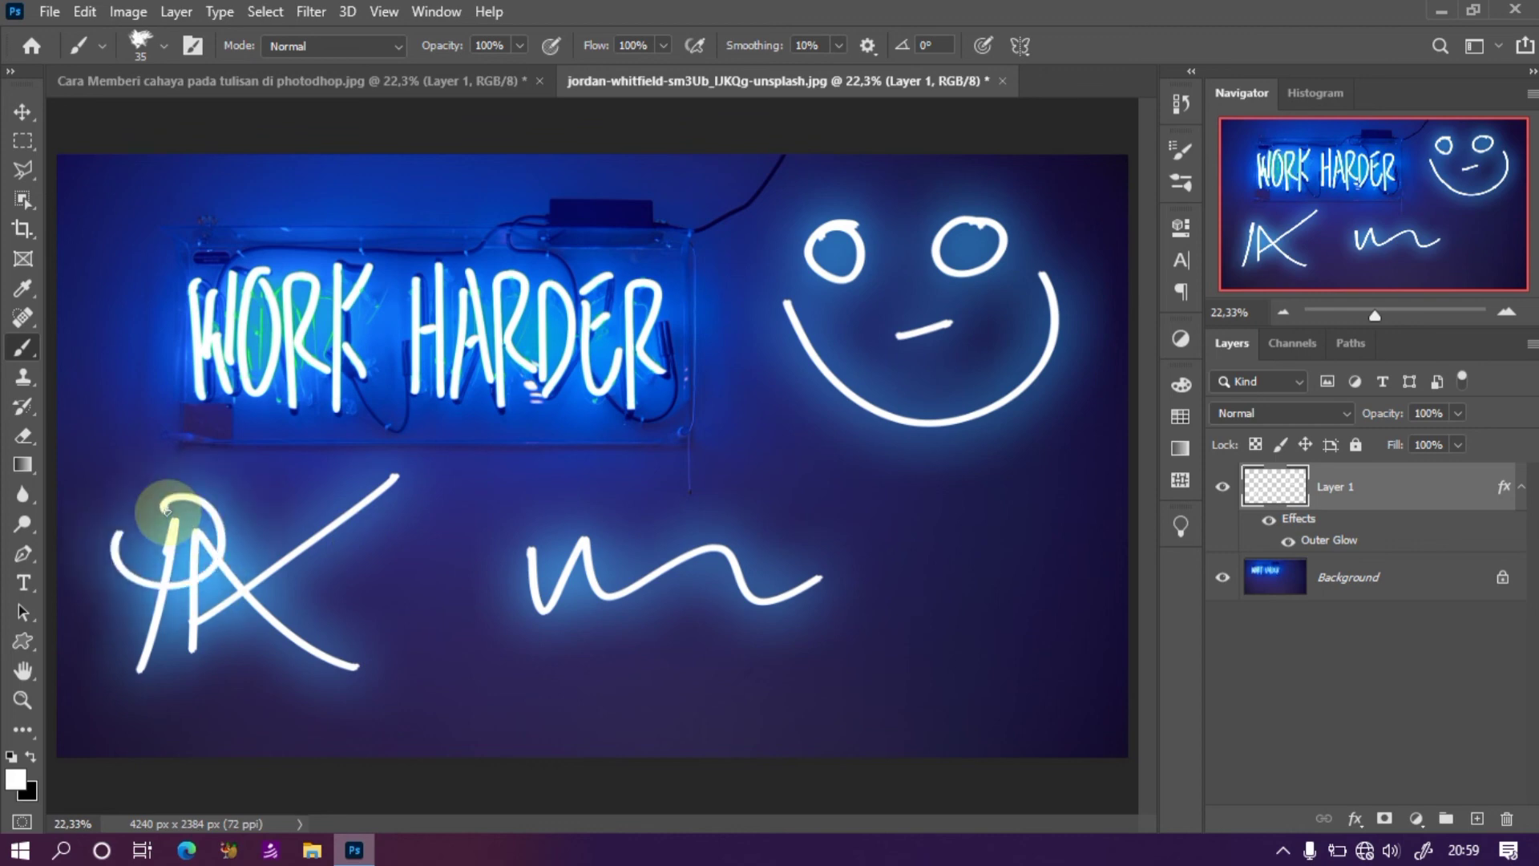
{"action": "left_click_drag", "start_coordinate": [167, 510], "coordinate": [116, 535]}
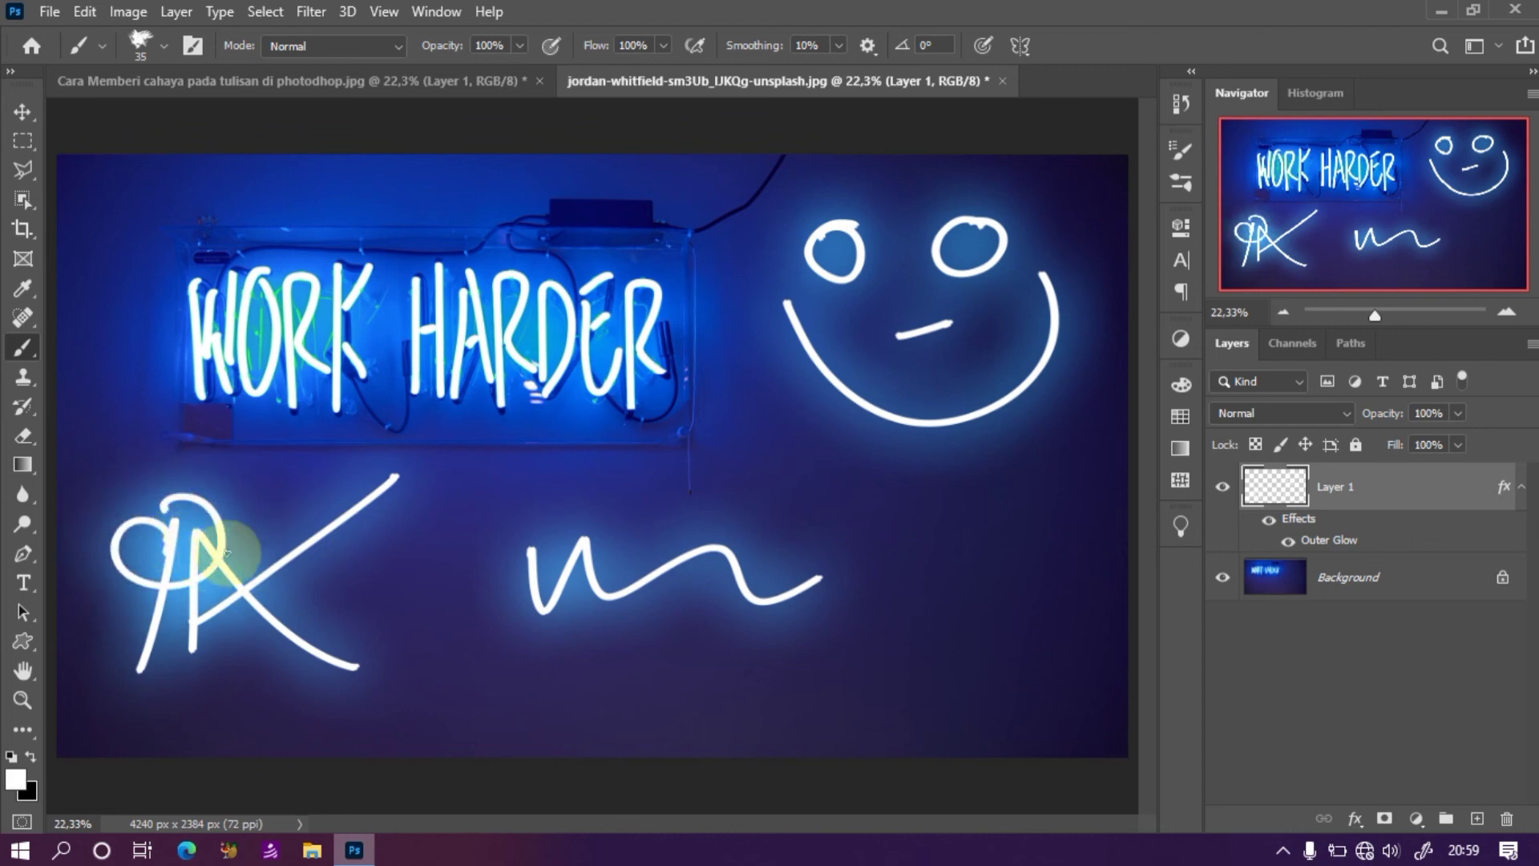
{"action": "left_click_drag", "start_coordinate": [609, 527], "coordinate": [612, 533]}
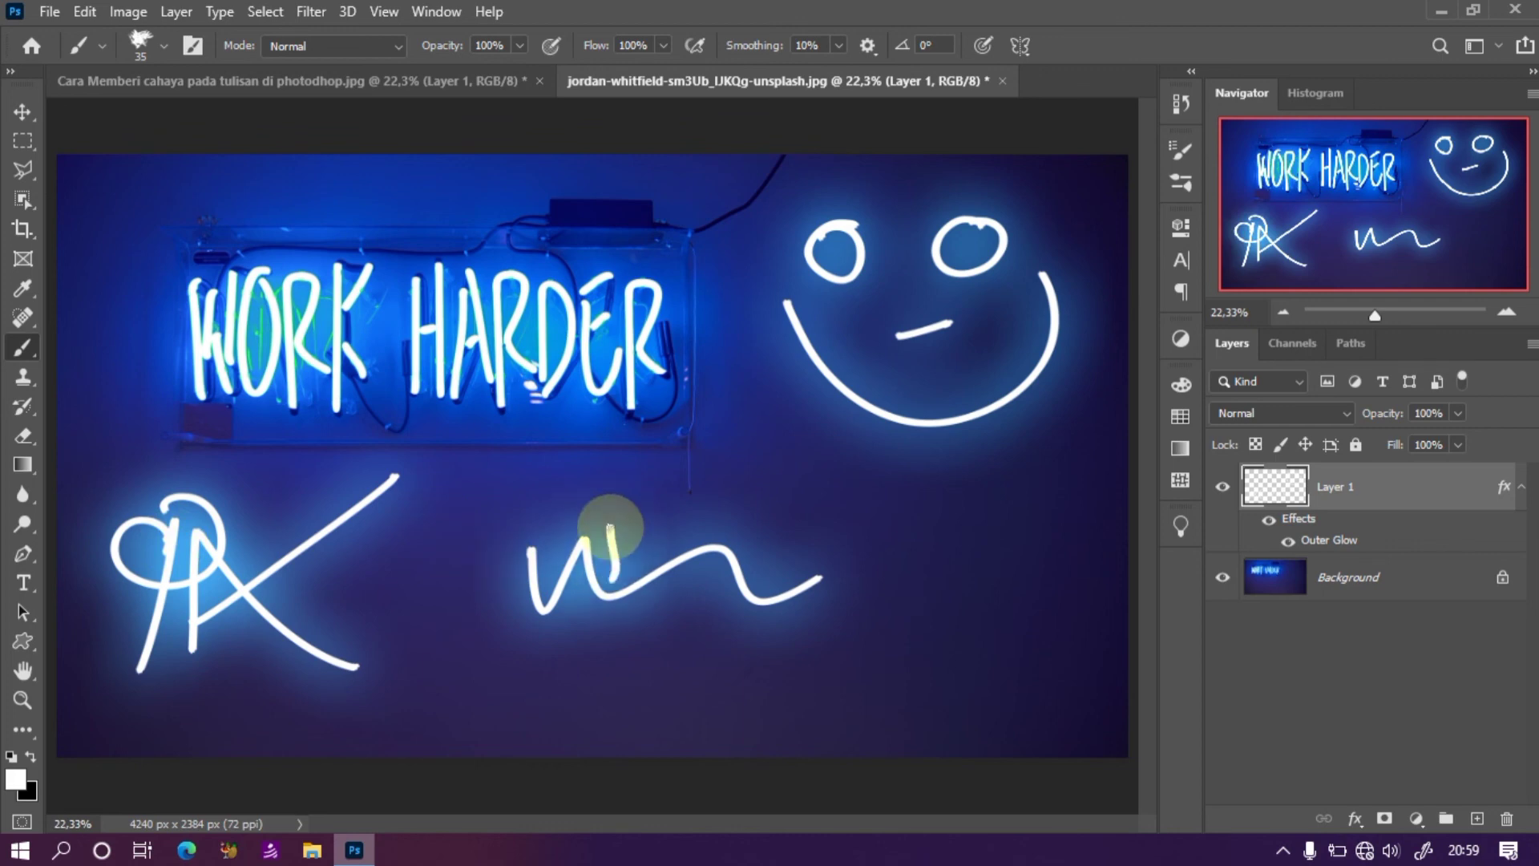
{"action": "left_click_drag", "start_coordinate": [781, 481], "coordinate": [1066, 486]}
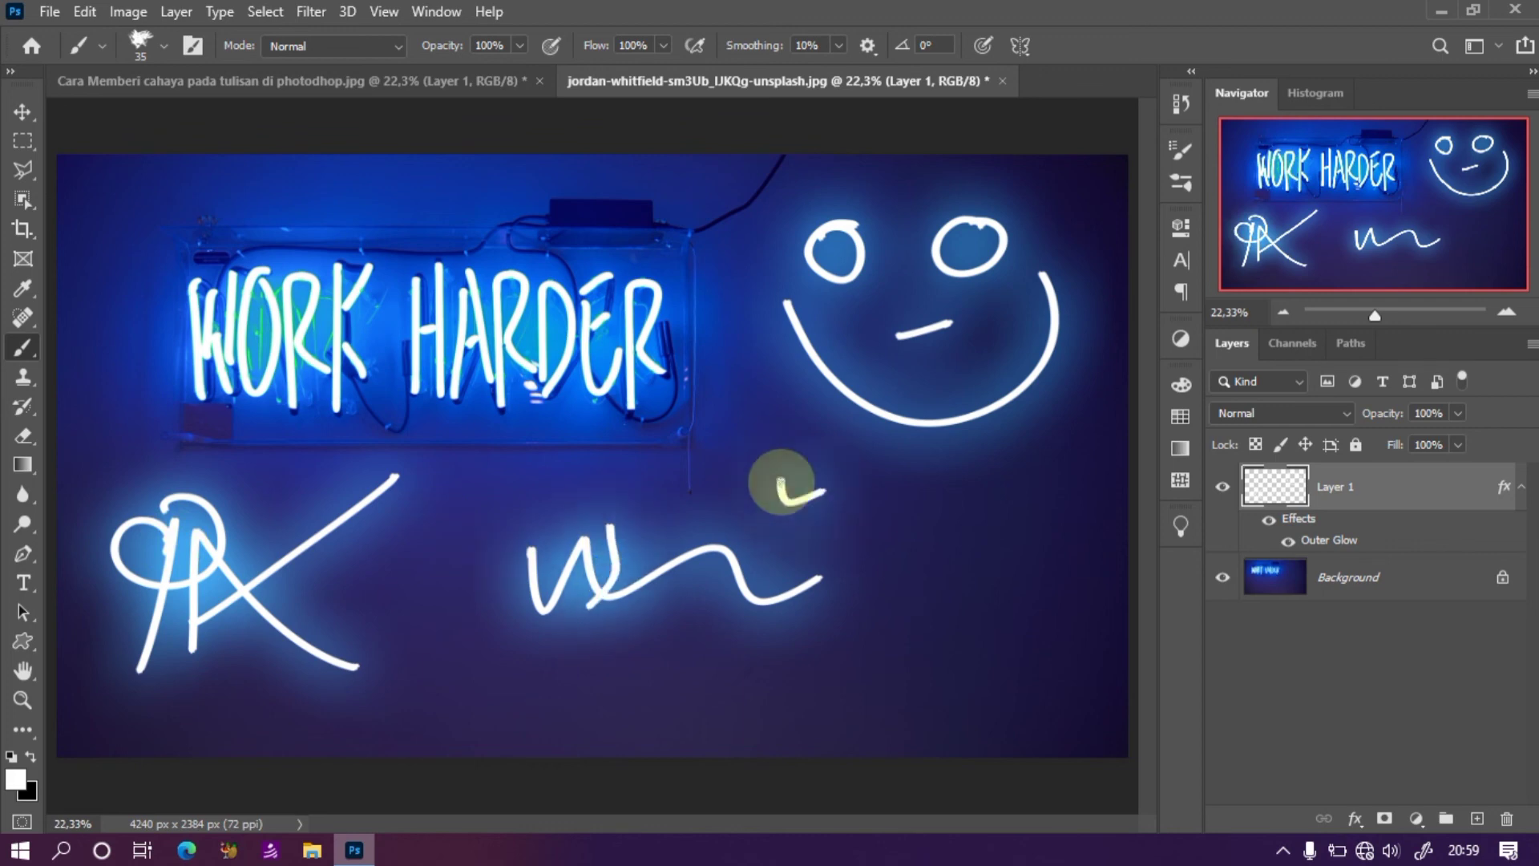